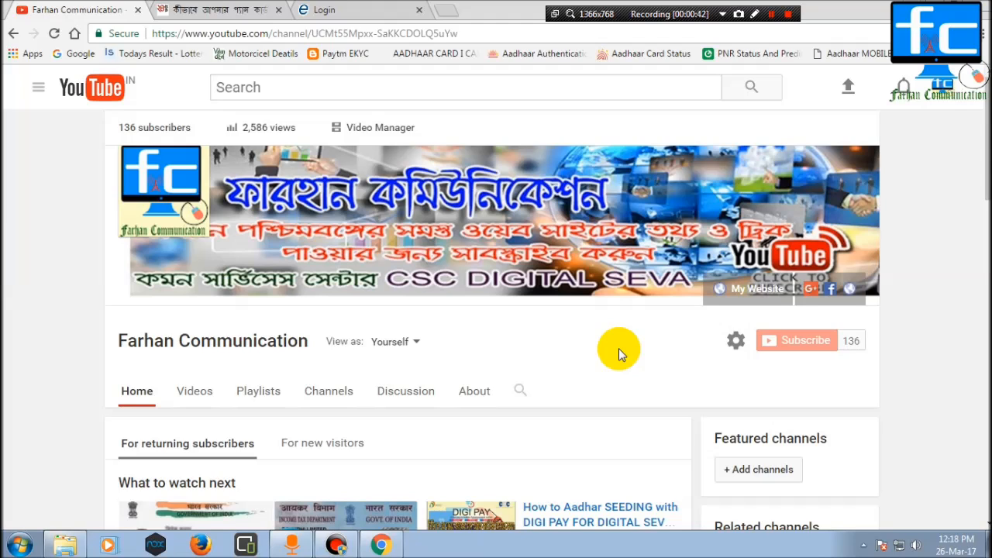
Switch from YouTube to the Zee News article on linking Aadhaar with PAN
left_click(230, 17)
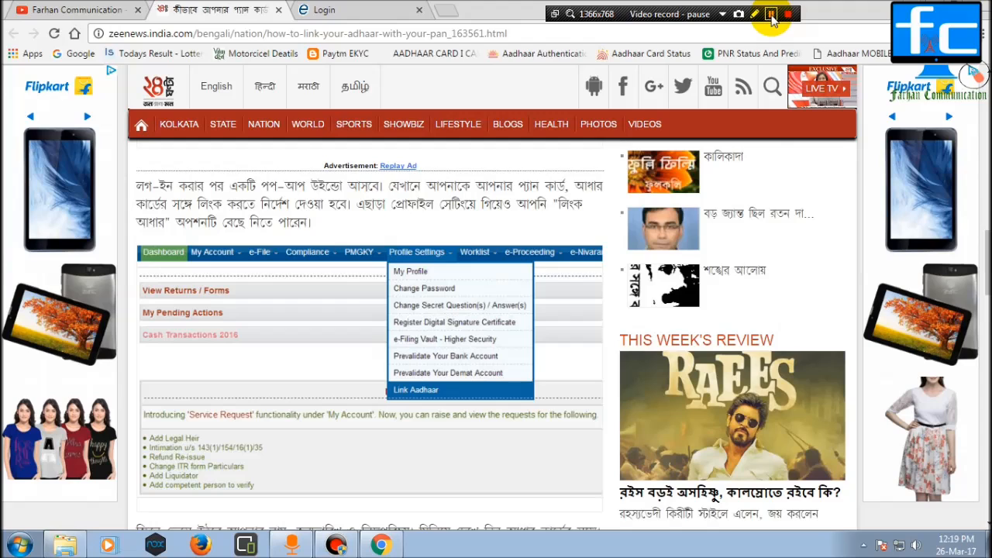
left_click(771, 15)
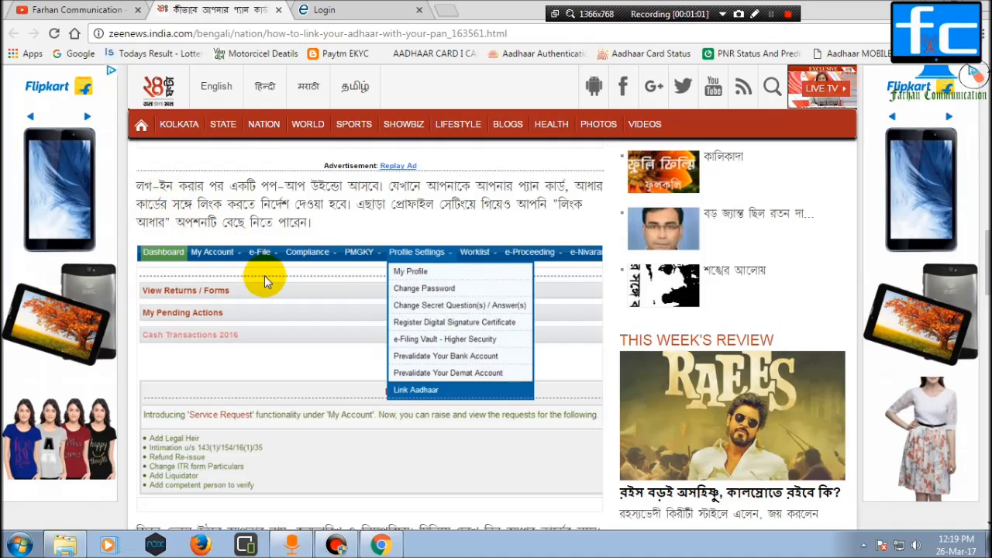
left_click_drag(988, 264, 989, 109)
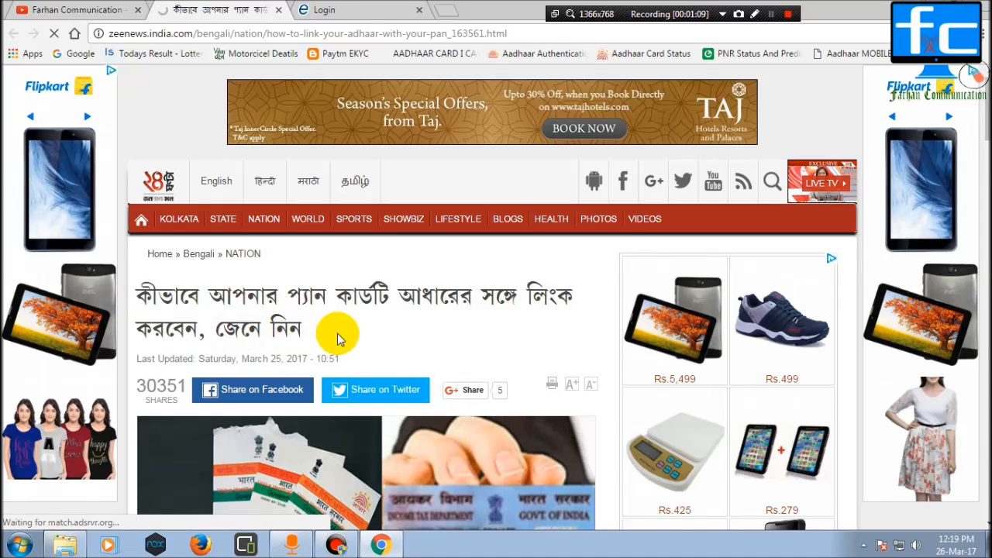
scroll(978, 155, "down", 5)
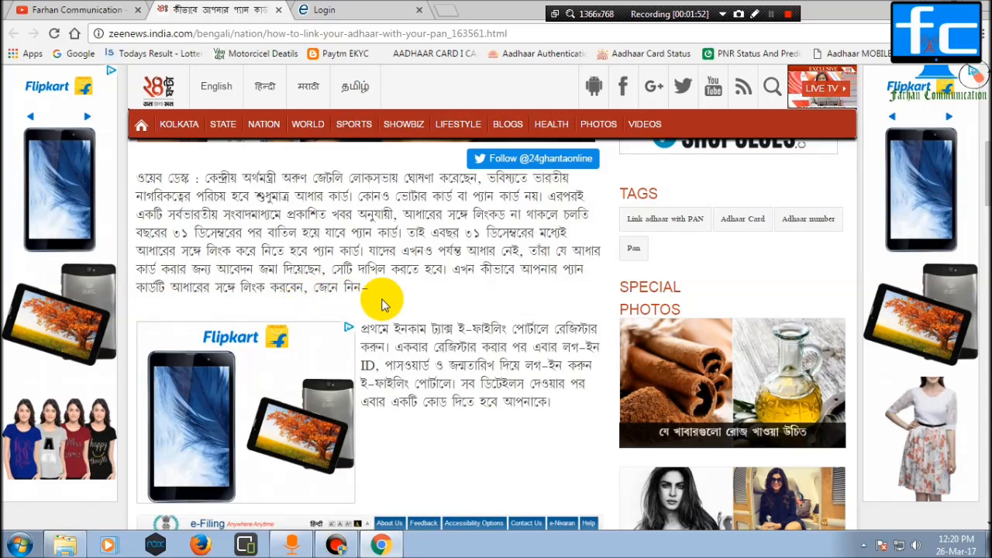
scroll(385, 298, "down", 2)
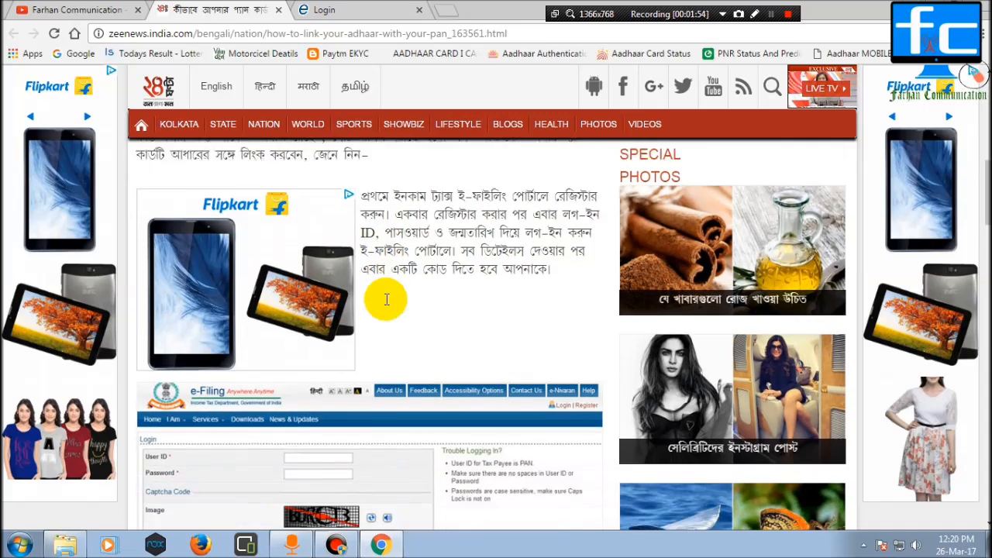
scroll(432, 316, "up", 4)
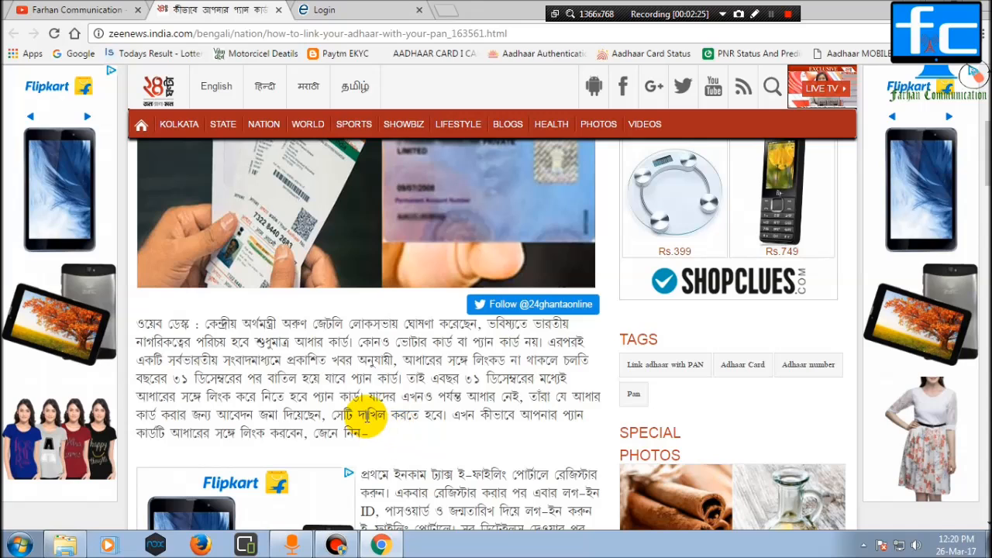
left_click_drag(204, 323, 371, 441)
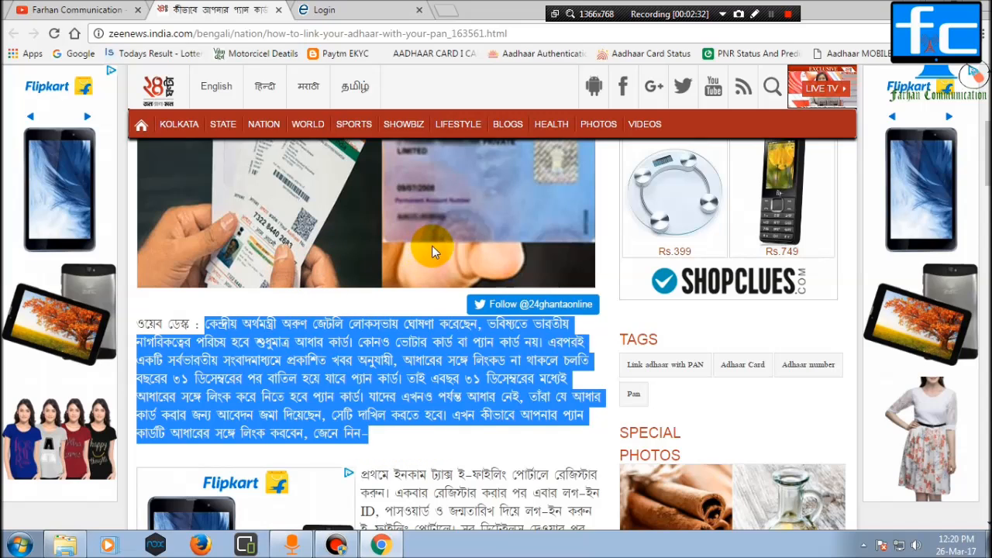
left_click(400, 304)
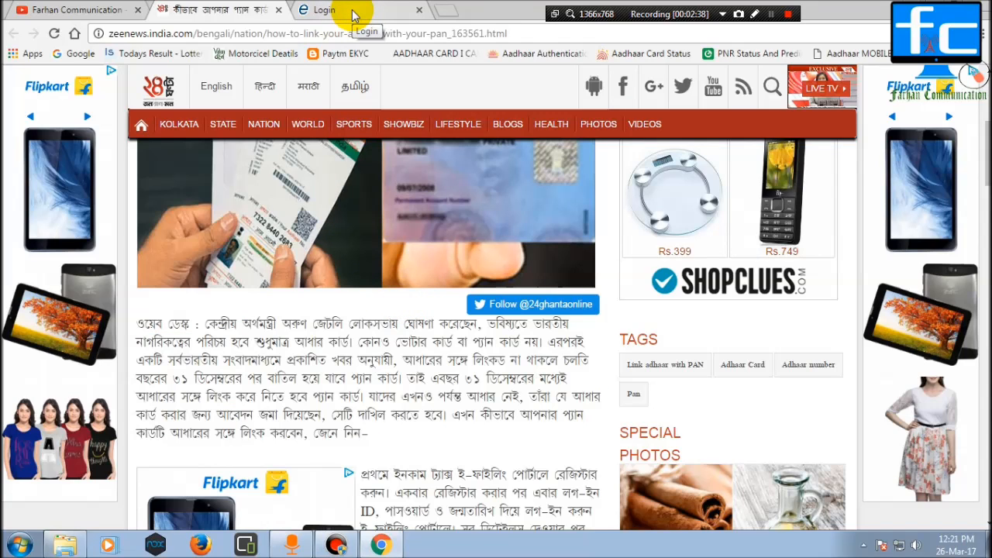
Switch to the e-Filing login page tab, where new users can register
left_click(324, 11)
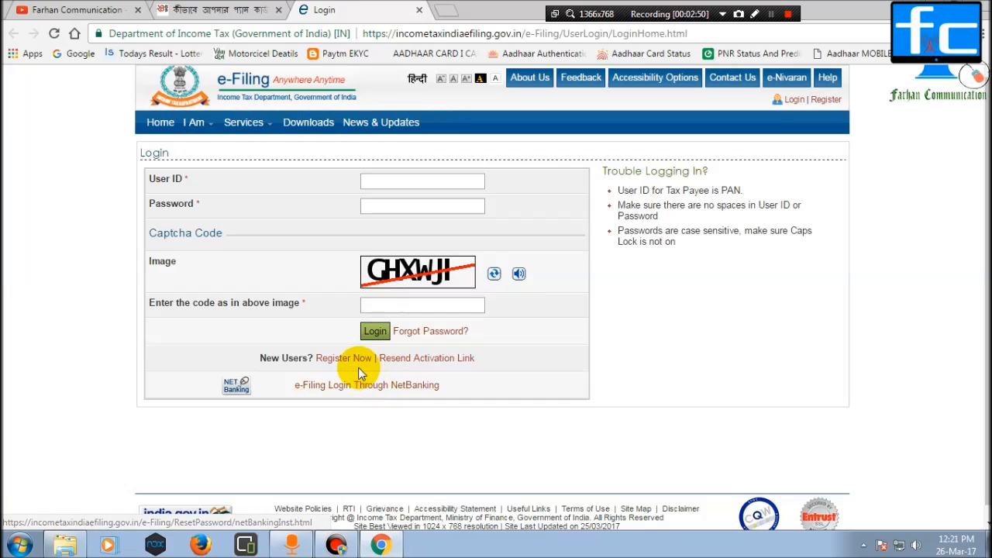
left_click(754, 14)
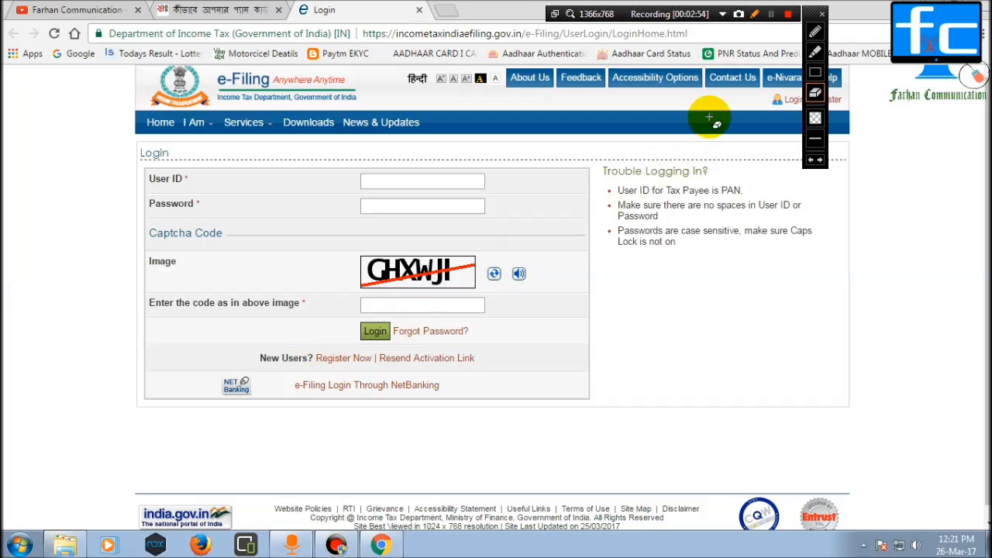
left_click(813, 34)
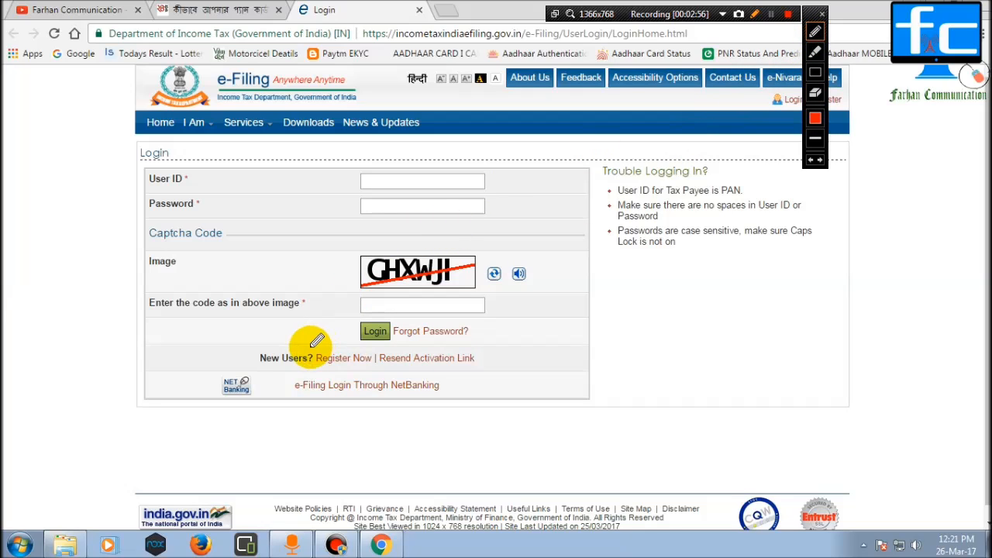
mouse_move(245, 351)
left_mouse_down()
mouse_move(379, 350)
mouse_move(379, 361)
mouse_move(288, 371)
mouse_move(248, 365)
mouse_move(247, 351)
left_mouse_up()
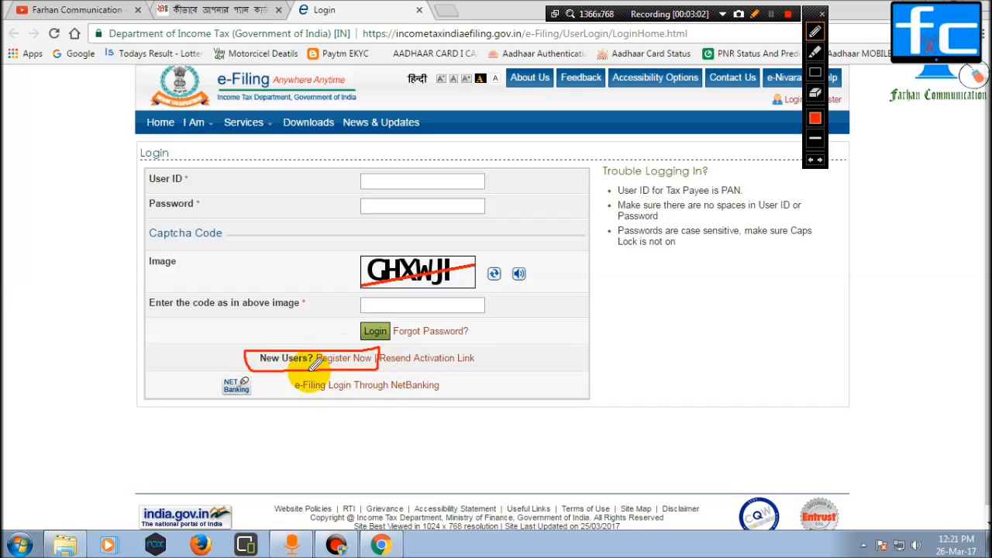
left_click(822, 15)
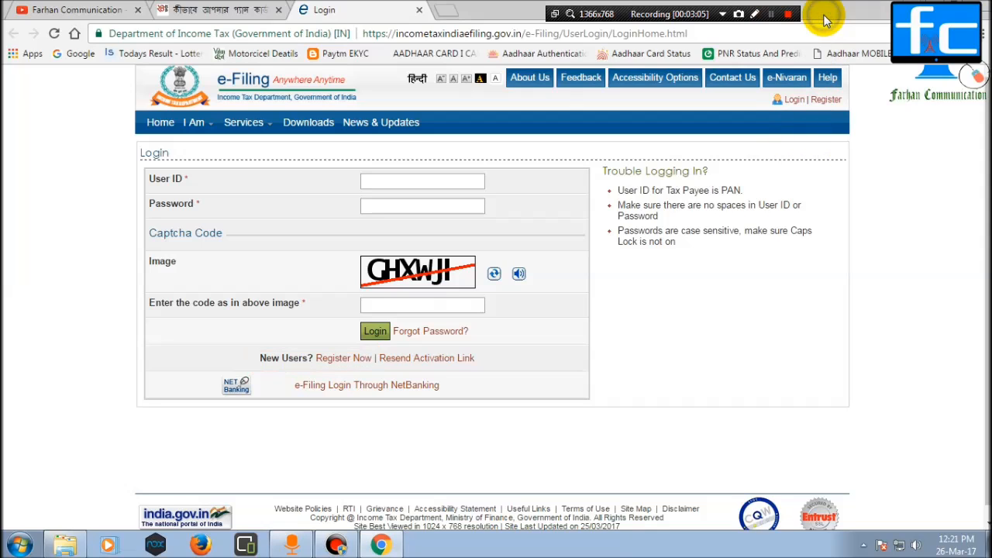
Start a new registration, choose Individual as the user type, and continue to the basic-details form
left_click(347, 360)
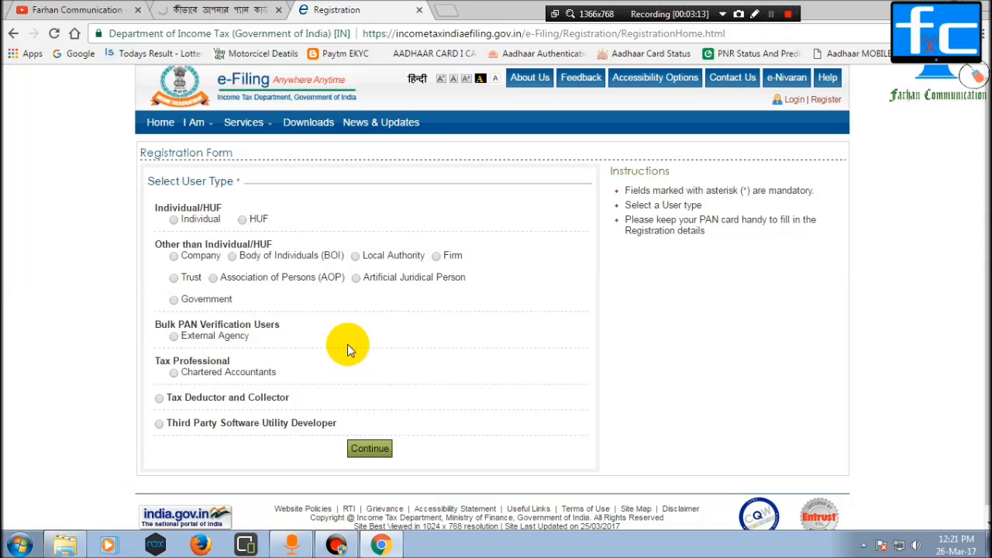
left_click(754, 14)
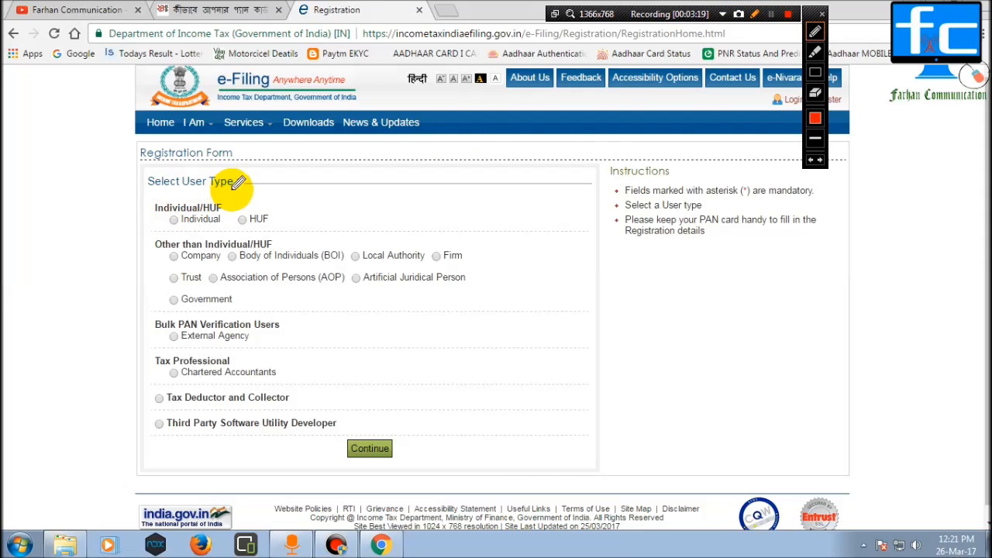
mouse_move(155, 212)
left_mouse_down()
mouse_move(188, 217)
mouse_move(161, 229)
mouse_move(159, 210)
left_mouse_up()
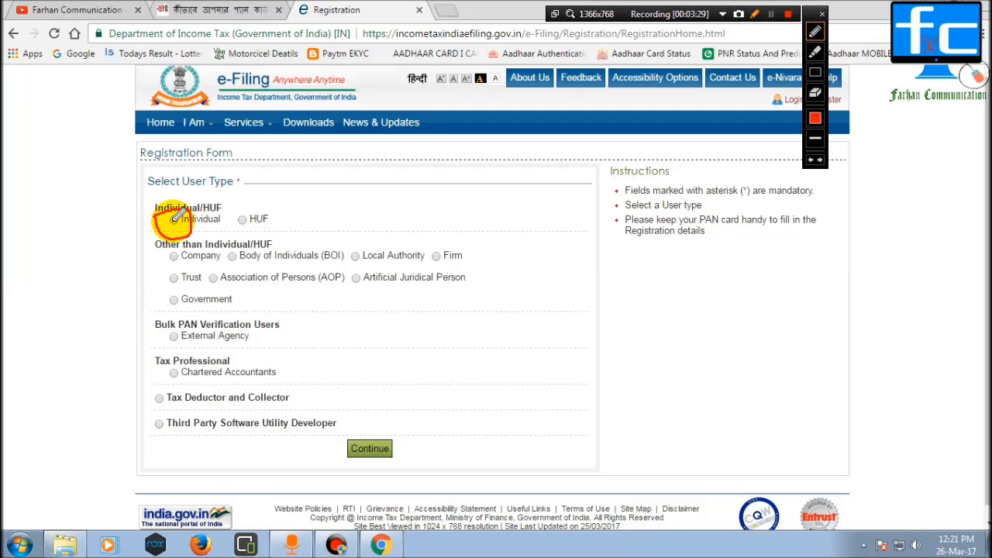
left_click(823, 16)
left_click(174, 220)
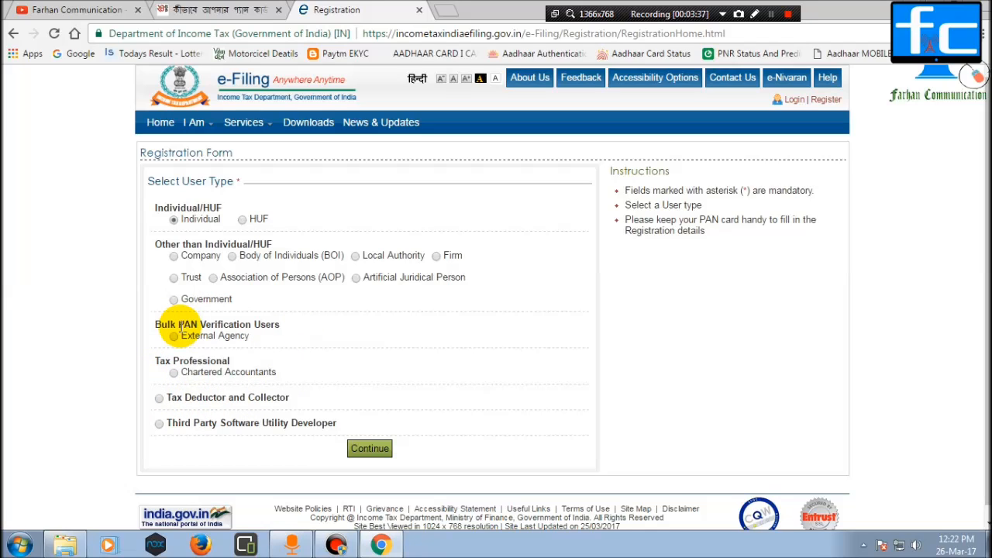
left_click(368, 453)
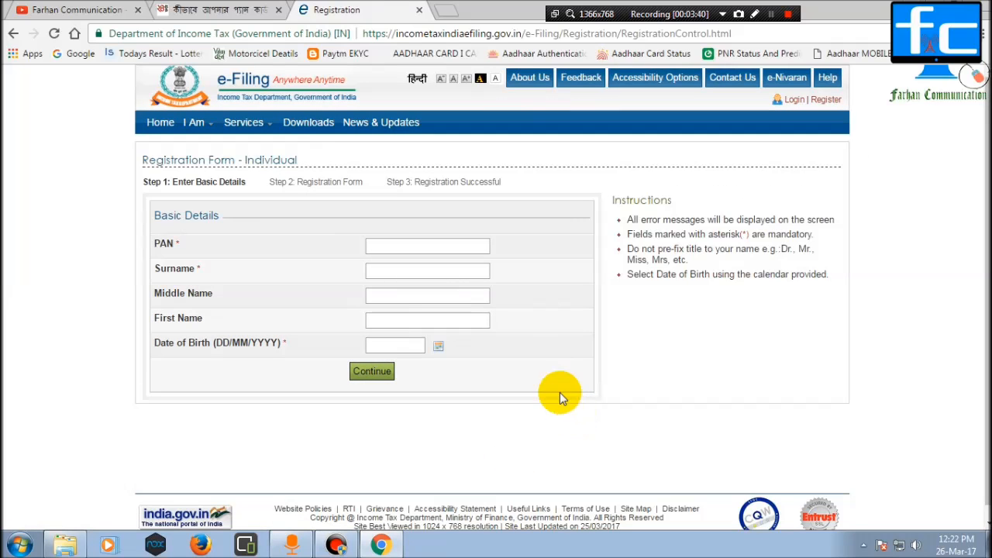
Move through the empty Surname, Middle Name and First Name fields on the Step 1 form
left_click(390, 270)
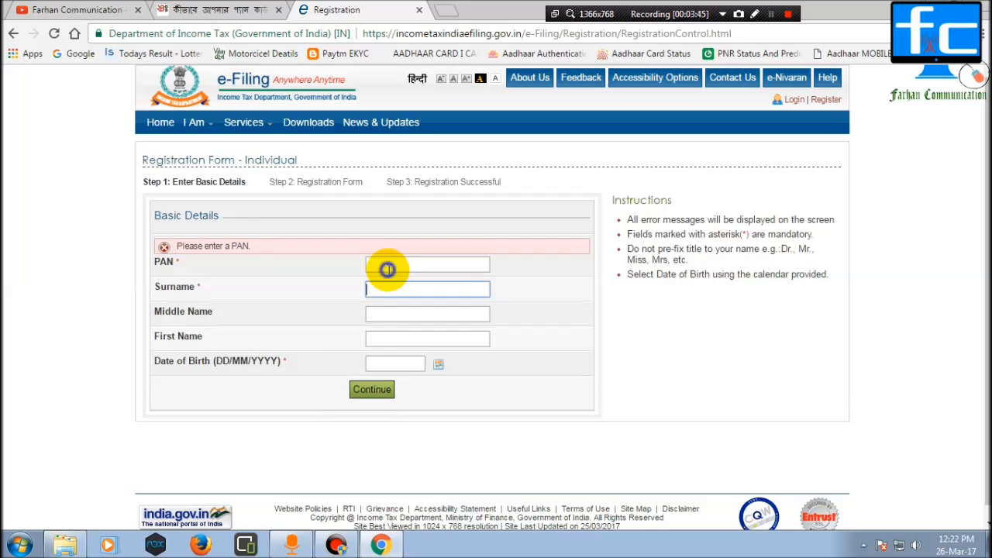
left_click(378, 318)
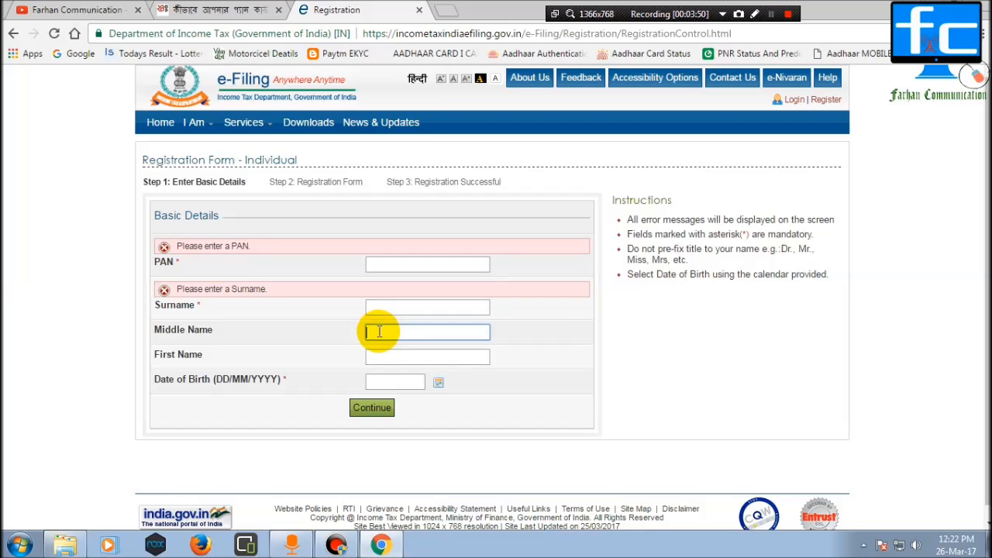
left_click(381, 357)
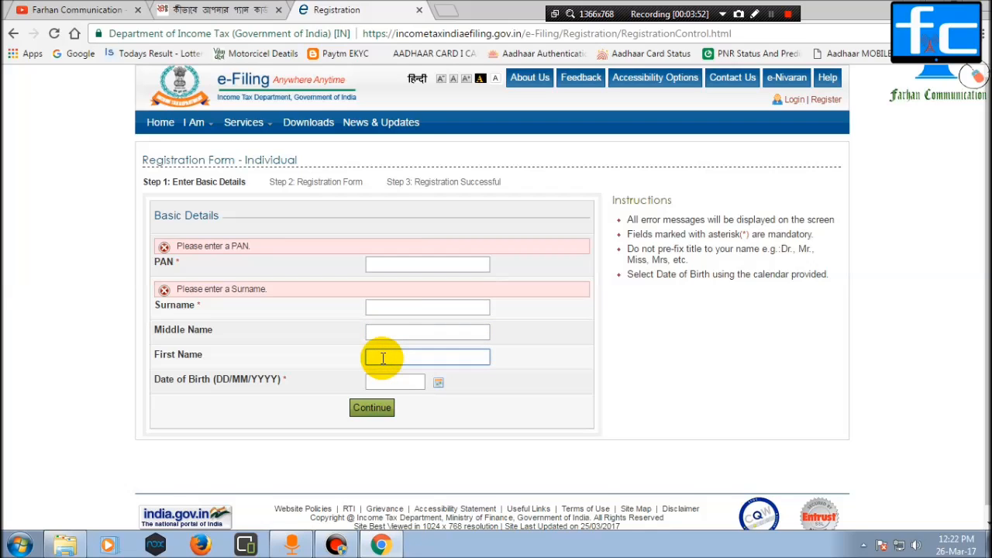
left_click(386, 305)
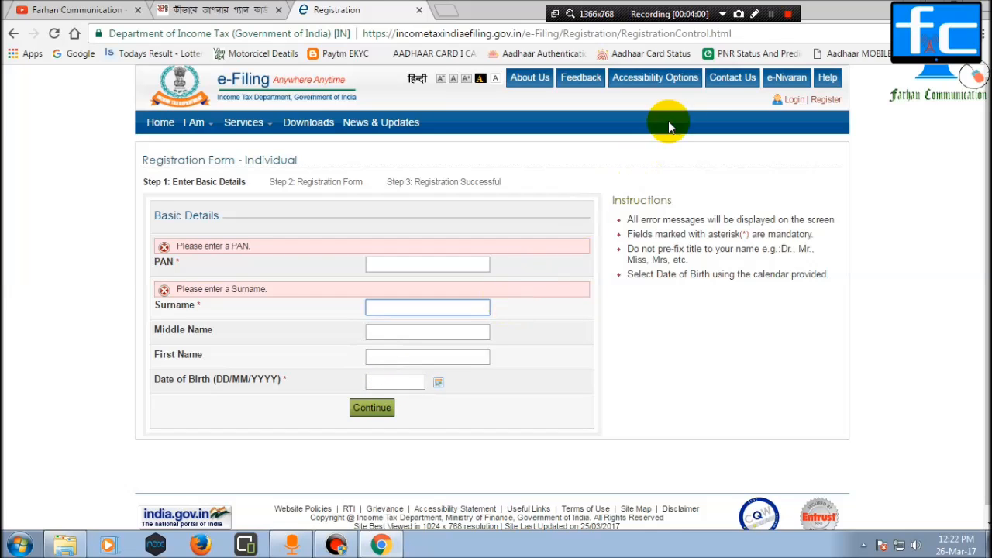
Annotate the Step 1 Basic Details fields to point them out
left_click(754, 14)
mouse_move(353, 254)
left_mouse_down()
mouse_move(490, 248)
mouse_move(467, 274)
mouse_move(361, 275)
mouse_move(354, 257)
left_mouse_up()
mouse_move(334, 295)
left_mouse_down()
mouse_move(498, 294)
mouse_move(455, 321)
mouse_move(334, 302)
left_mouse_up()
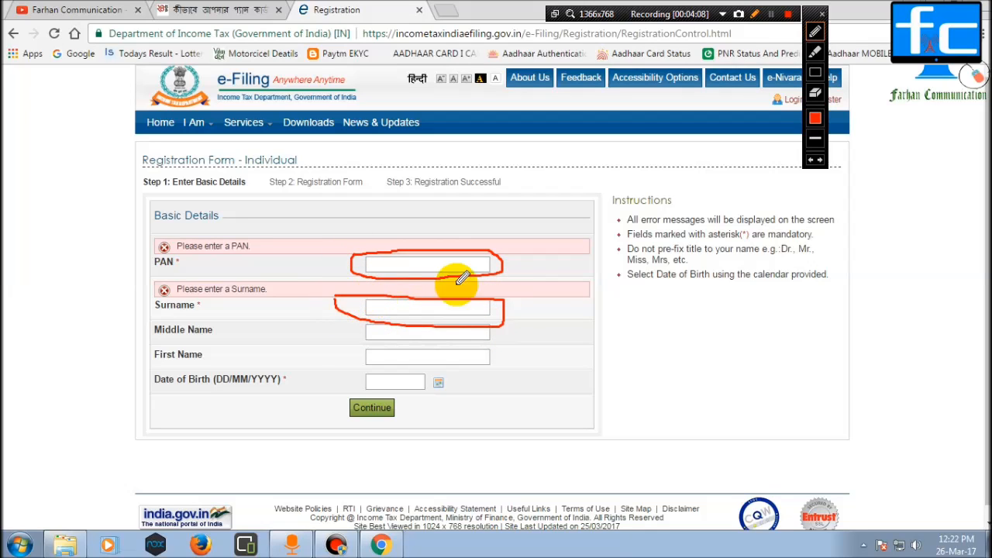
left_click(822, 17)
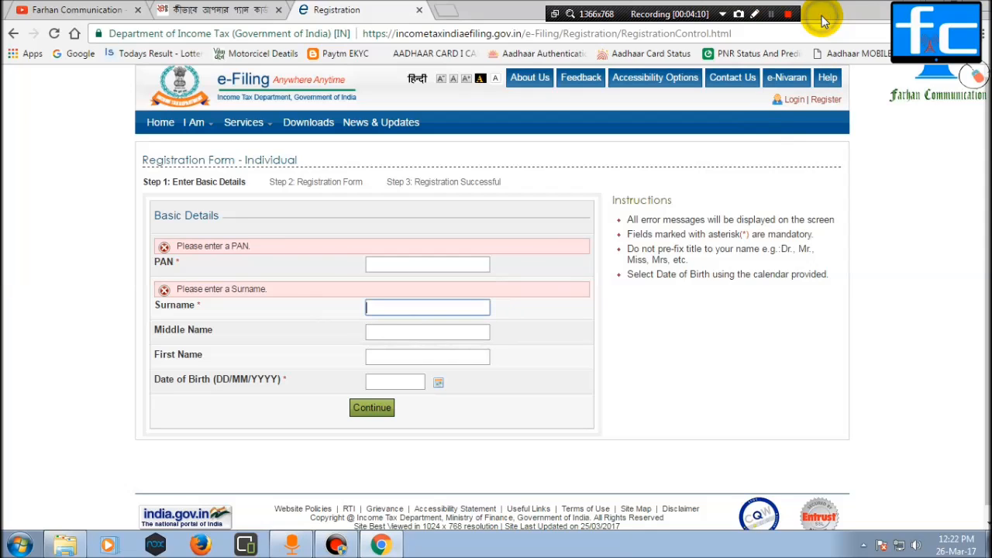
left_click(754, 14)
left_click(815, 72)
left_click_drag(354, 319, 514, 344)
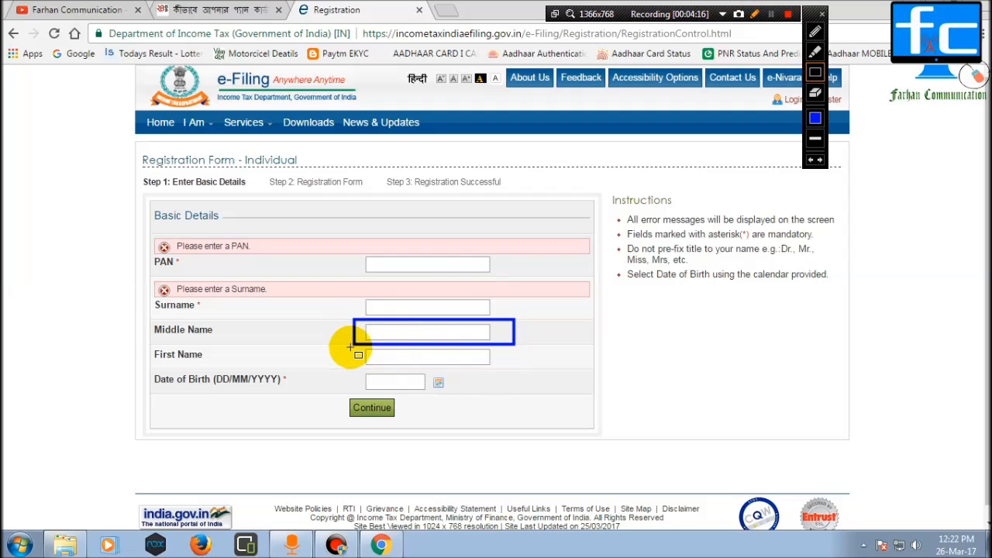
left_click_drag(348, 346, 513, 365)
left_click_drag(344, 365, 476, 395)
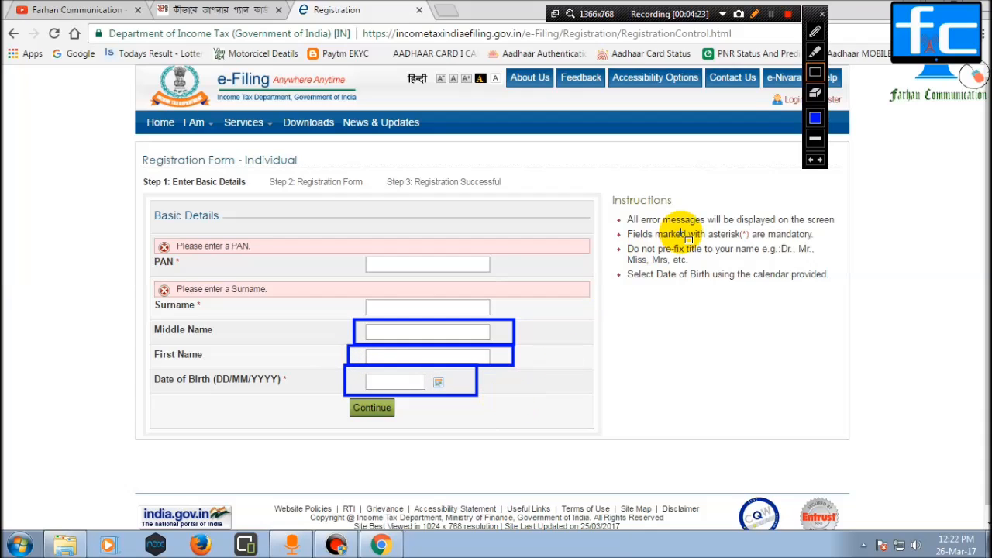
left_click(824, 16)
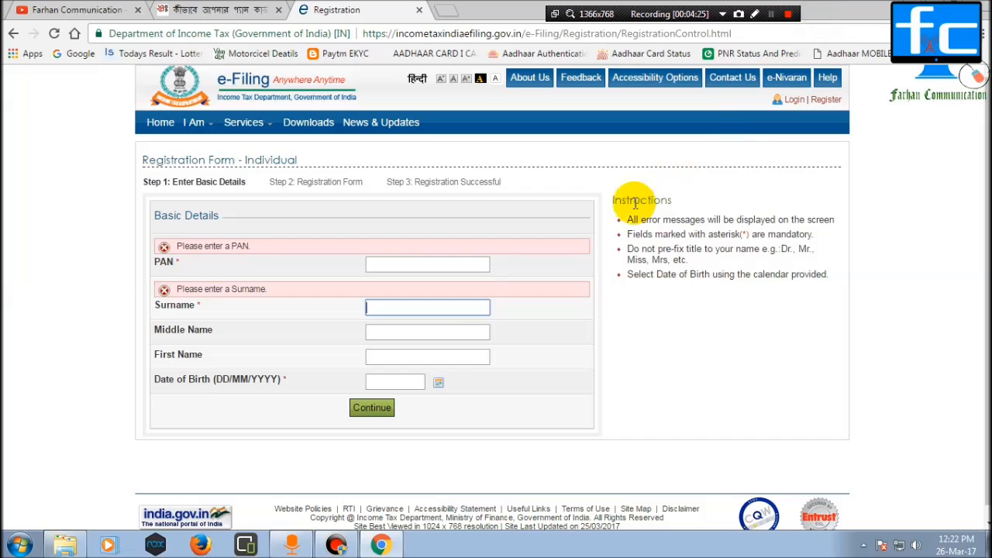
Annotate the lower Basic Details fields and move on to Step 2
left_click(771, 15)
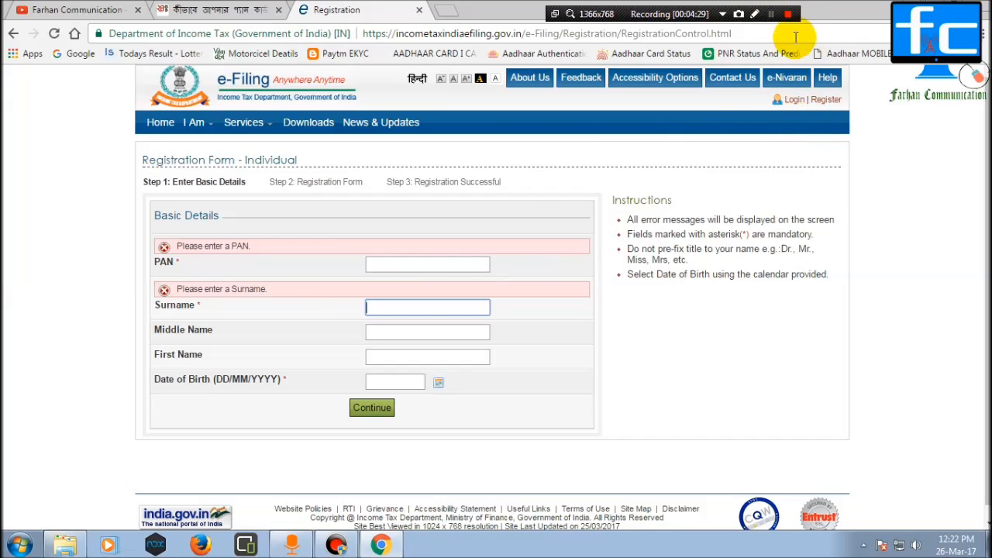
left_click(754, 14)
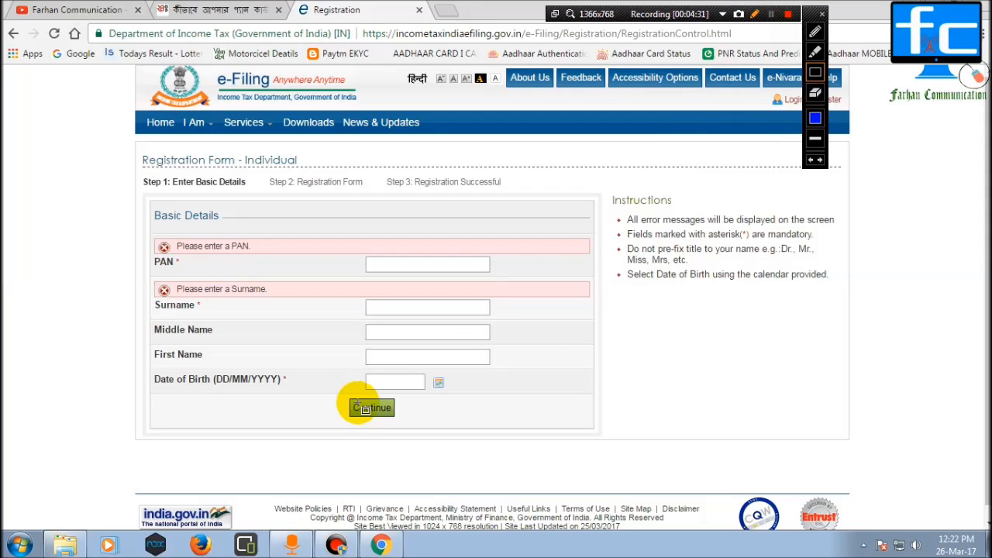
left_click_drag(331, 392, 419, 430)
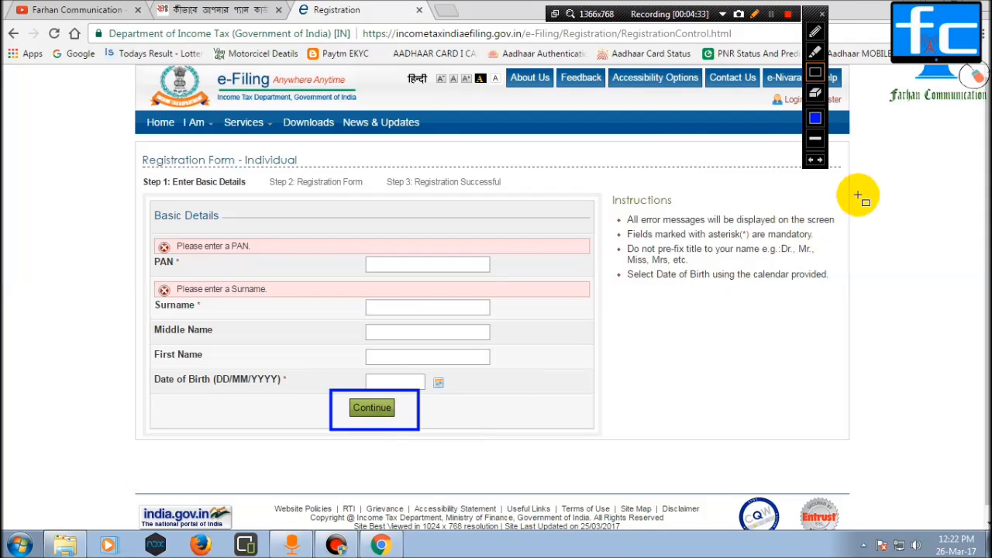
left_click(823, 16)
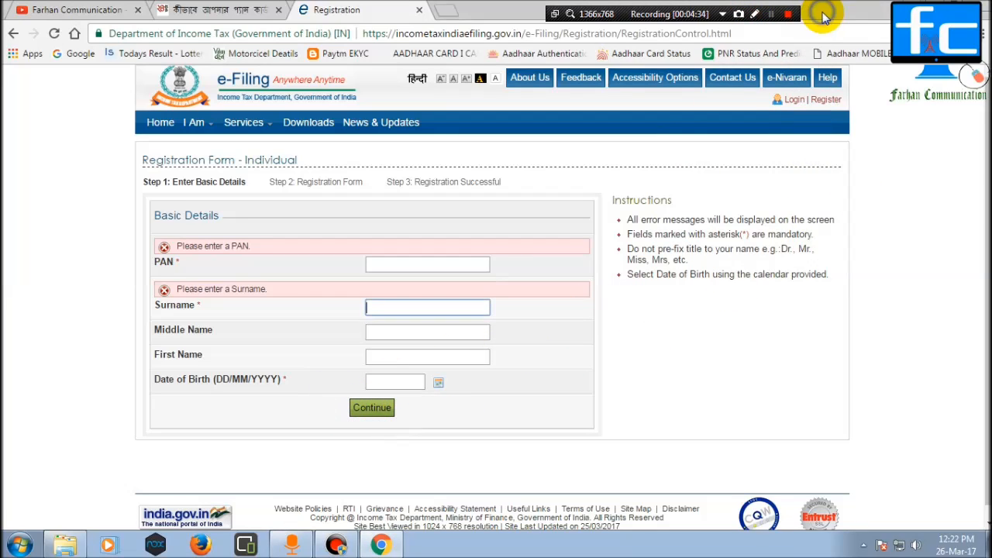
left_click(772, 15)
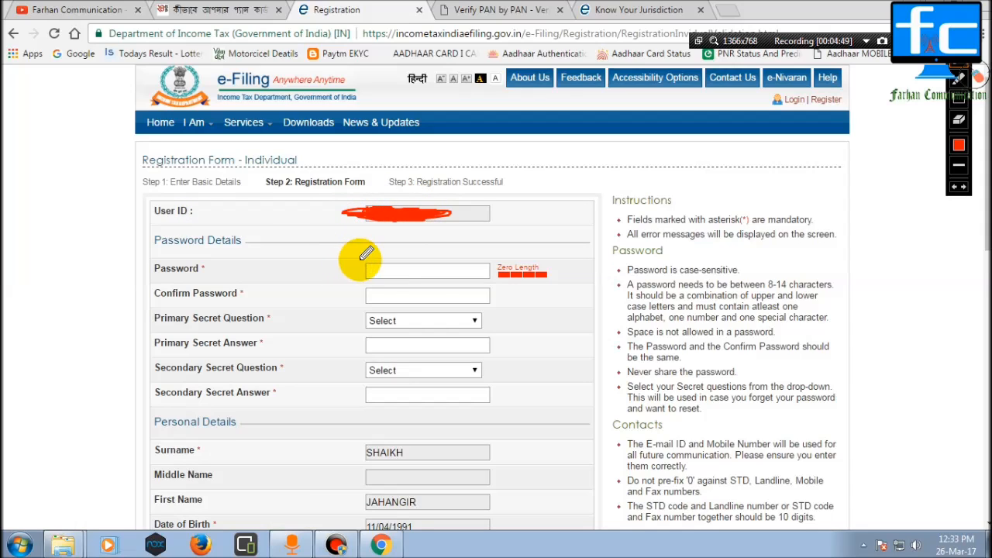
Mark out the Step 2 password, secret-question and personal-detail fields in turn
left_click(959, 98)
left_click_drag(354, 250, 521, 282)
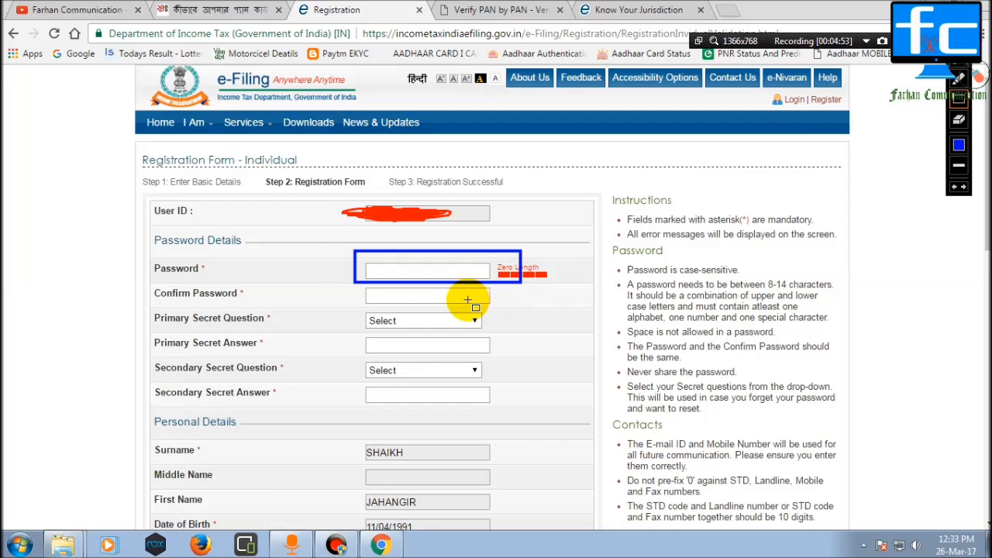
left_click_drag(349, 284, 498, 305)
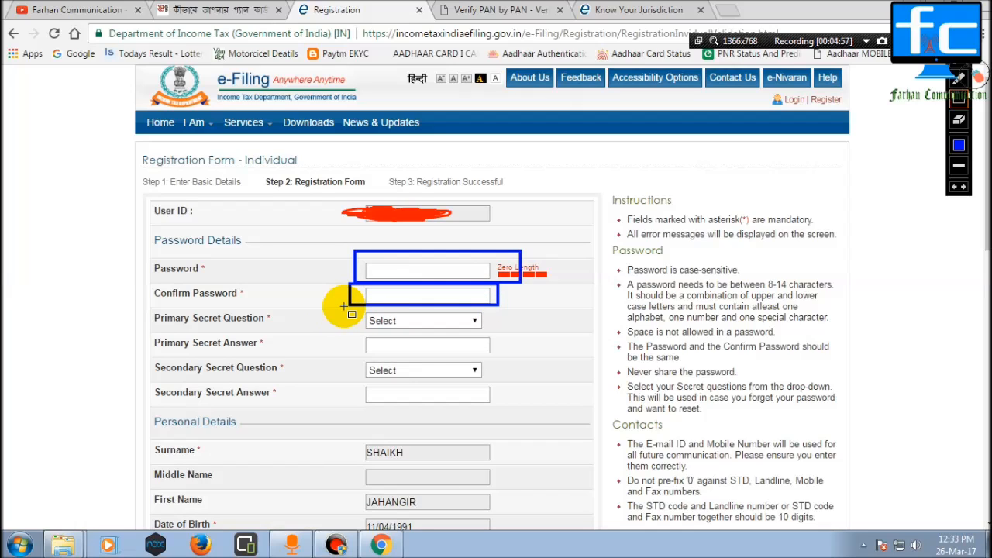
left_click_drag(344, 307, 494, 331)
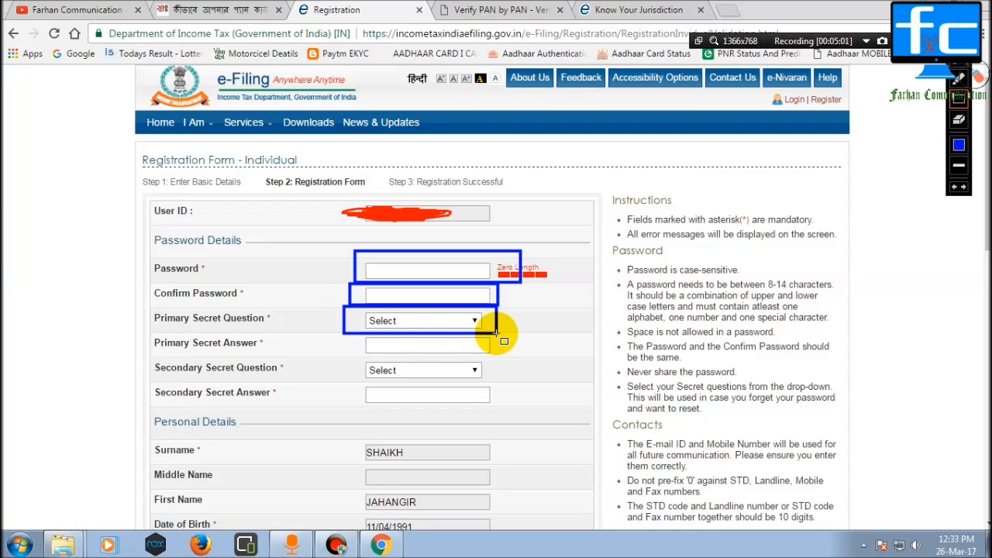
left_click_drag(351, 332, 498, 358)
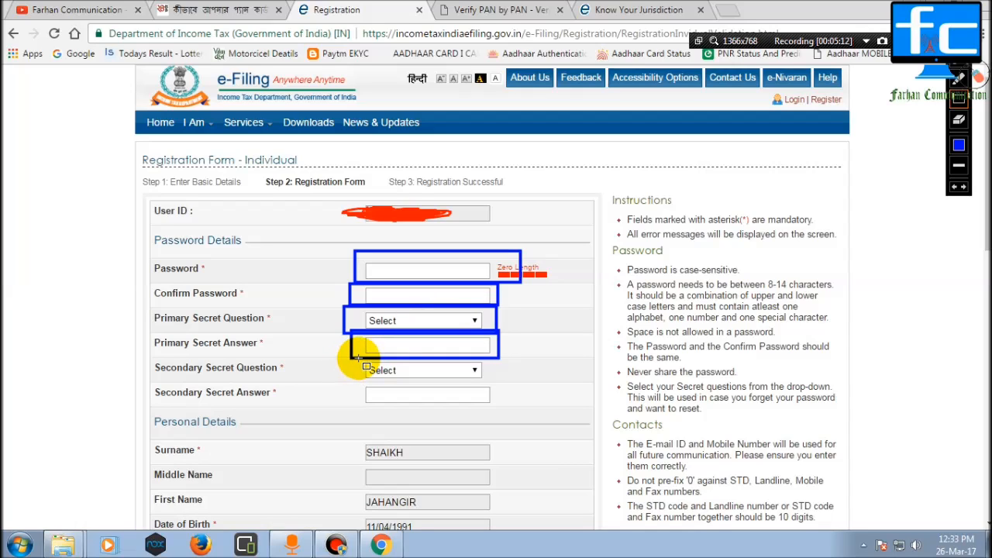
left_click_drag(352, 357, 510, 381)
mouse_move(354, 381)
left_mouse_down()
mouse_move(443, 403)
mouse_move(511, 404)
left_mouse_up()
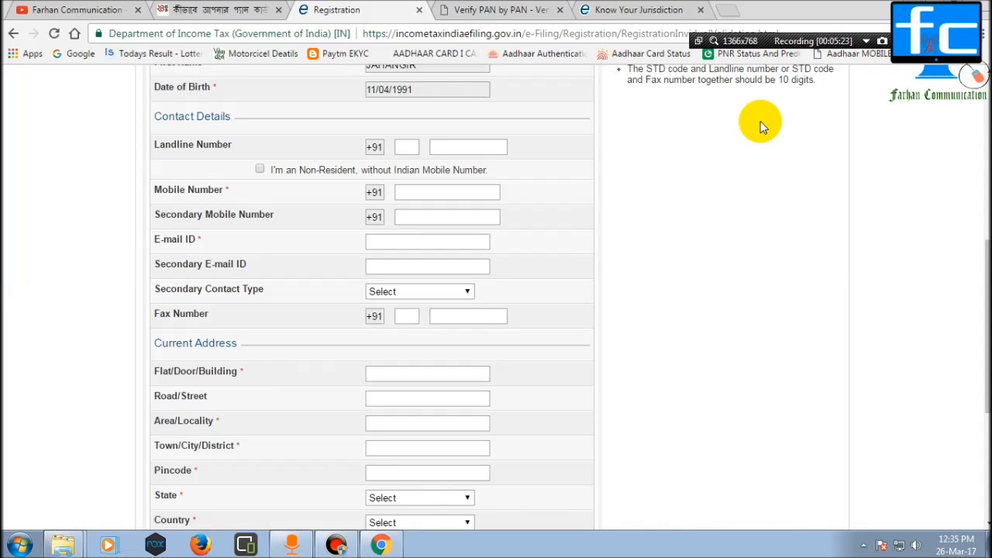
Mark out the contact-detail fields on the Step 2 form
left_click(978, 75)
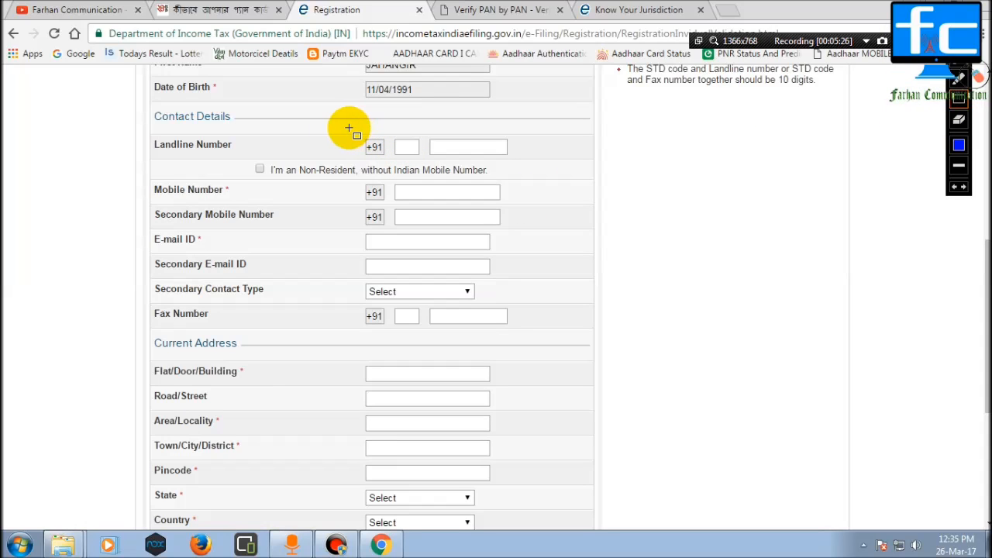
left_click_drag(348, 128, 532, 163)
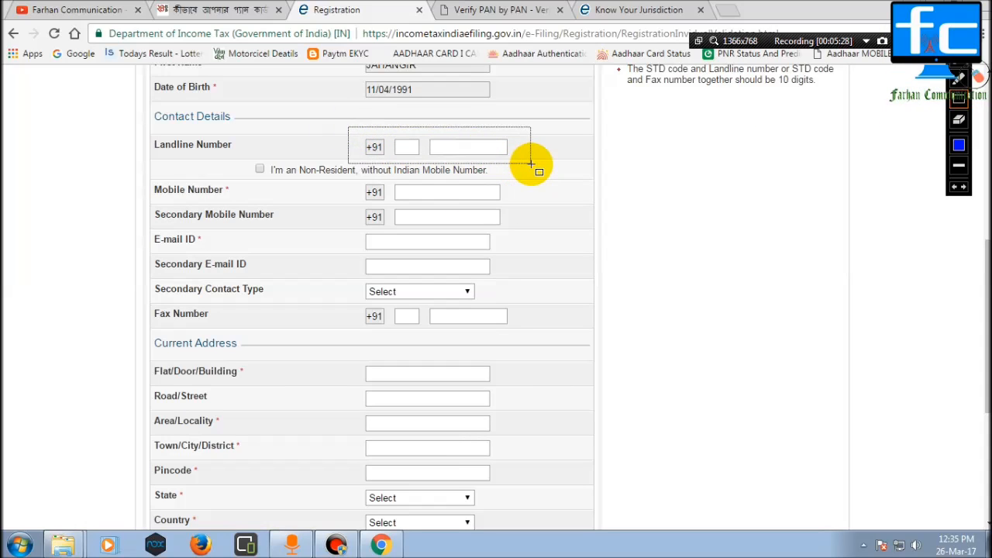
left_click_drag(356, 177, 534, 204)
left_click_drag(332, 204, 516, 229)
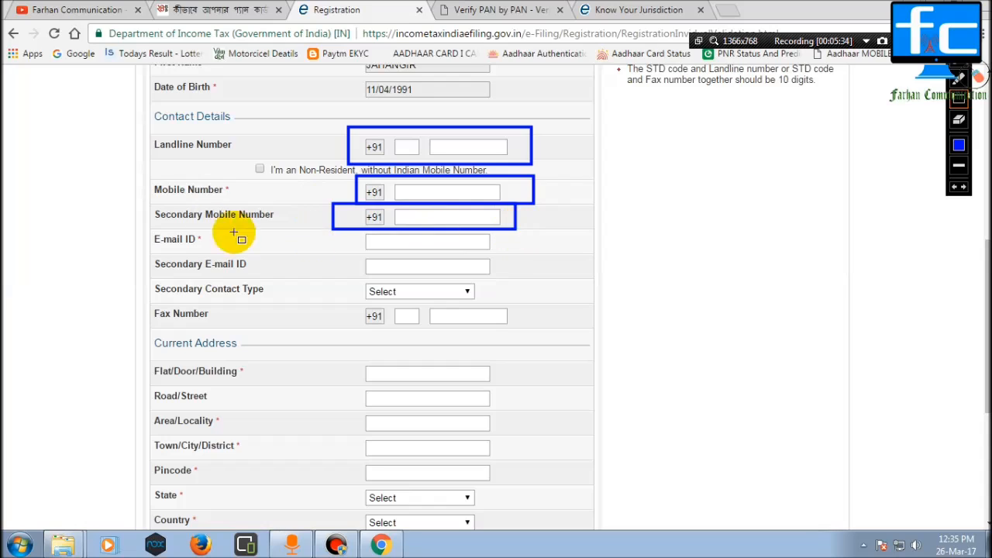
left_click_drag(217, 178, 233, 198)
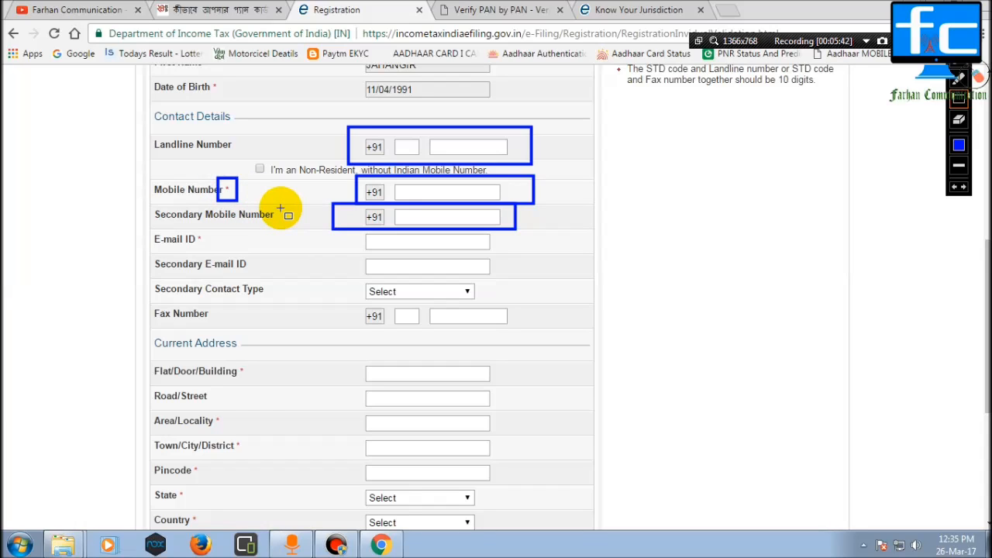
left_click_drag(348, 231, 524, 252)
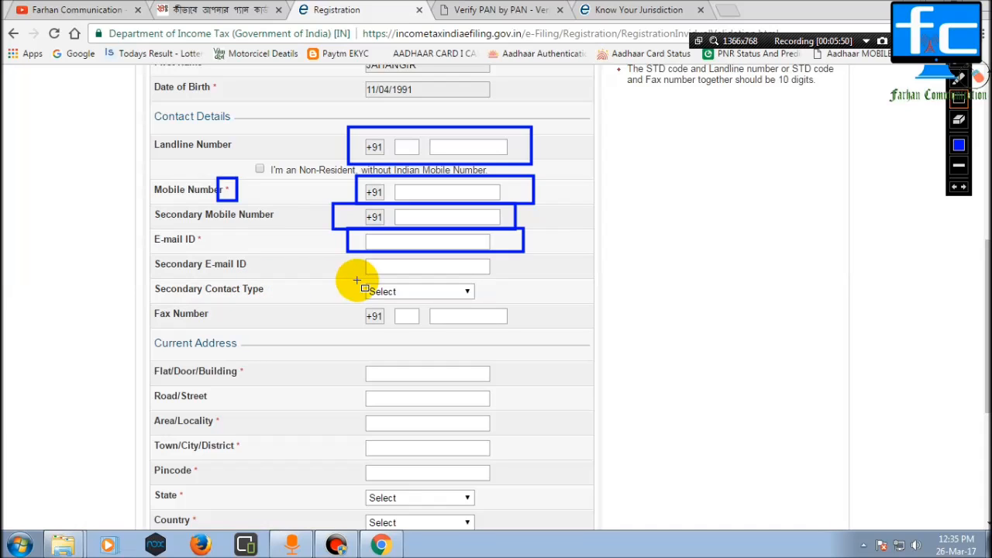
left_click_drag(355, 276, 514, 309)
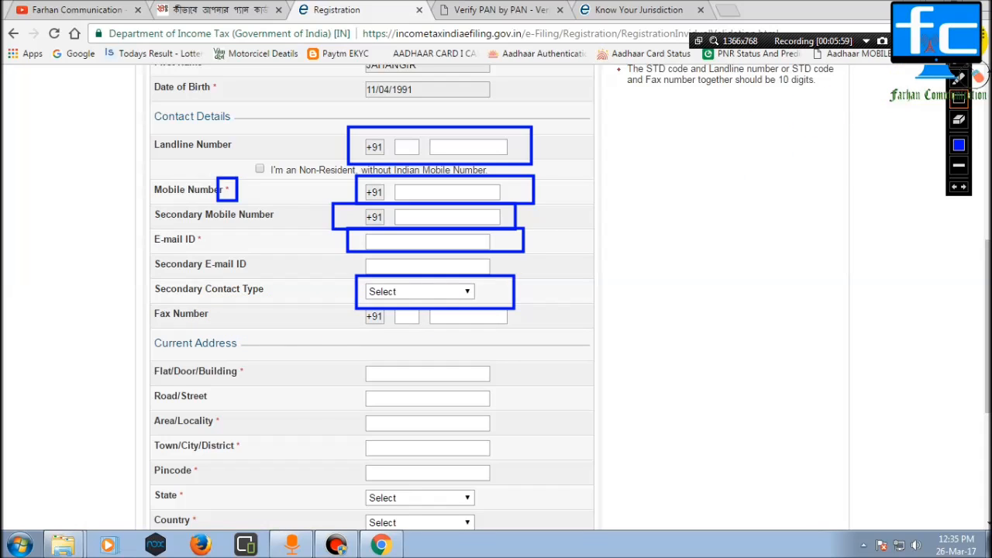
left_click(963, 41)
Set Secondary Contact Type to Self and mark up the remaining contact fields
left_click(437, 293)
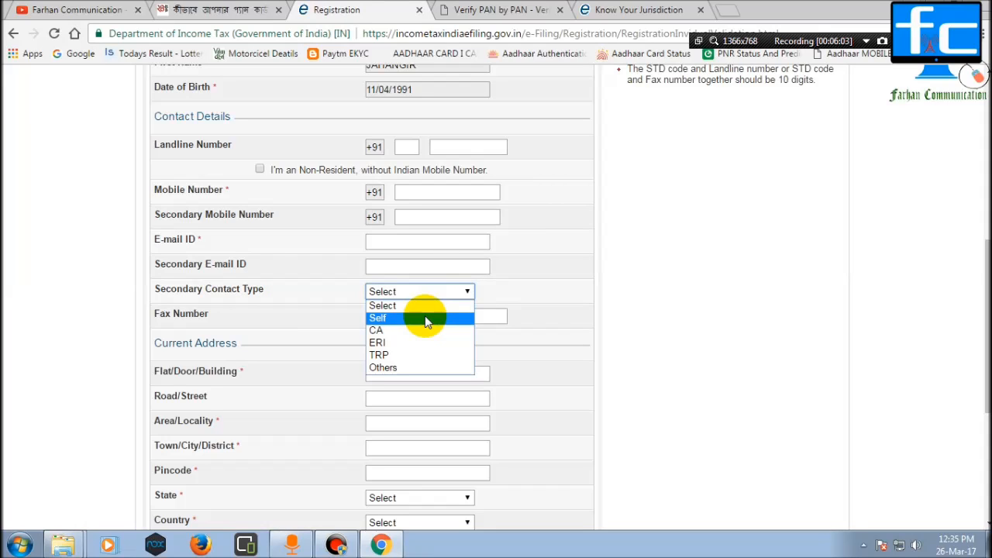
left_click(424, 318)
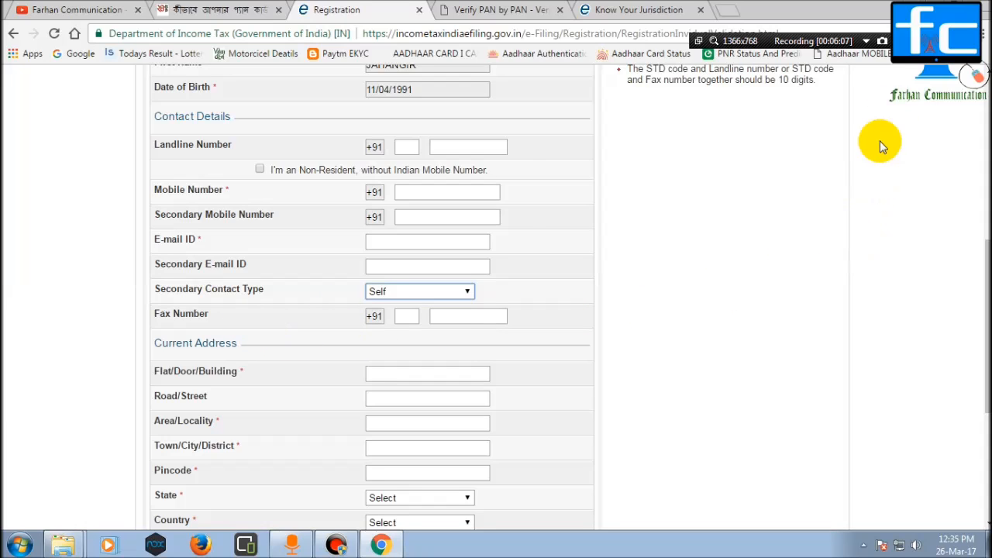
left_click(899, 41)
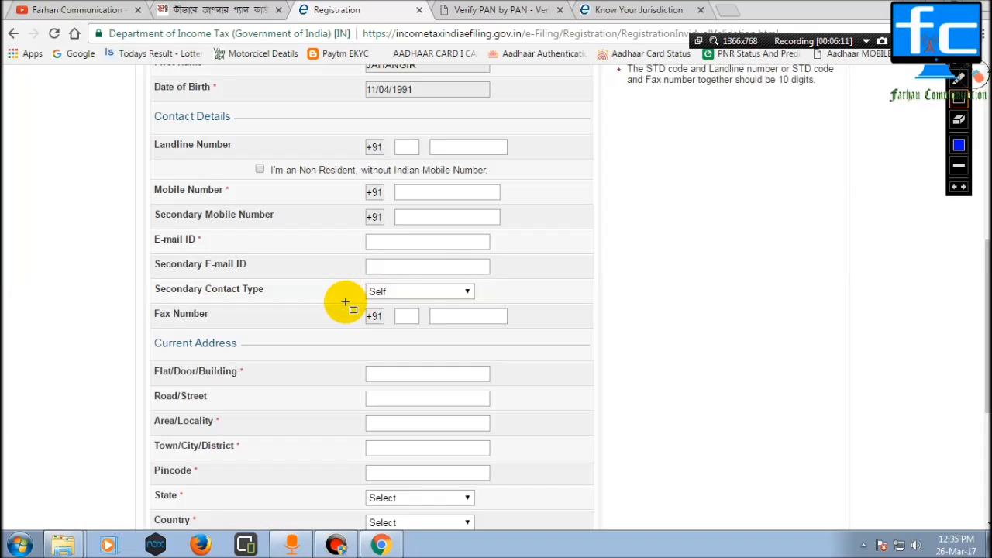
left_click_drag(344, 301, 557, 336)
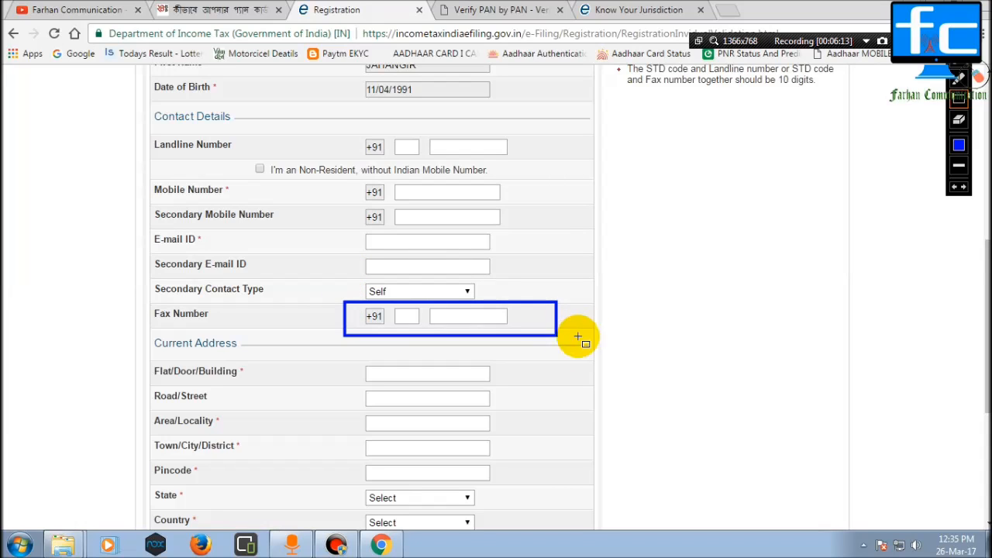
left_click_drag(348, 358, 530, 388)
left_click_drag(324, 388, 552, 416)
left_click_drag(341, 419, 566, 443)
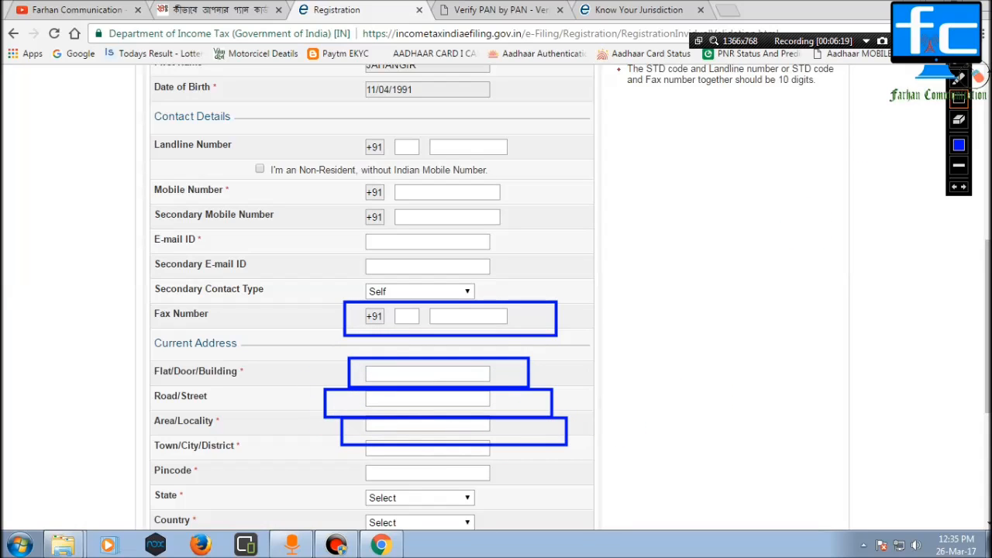
key("Escape")
scroll(786, 290, "down", 3)
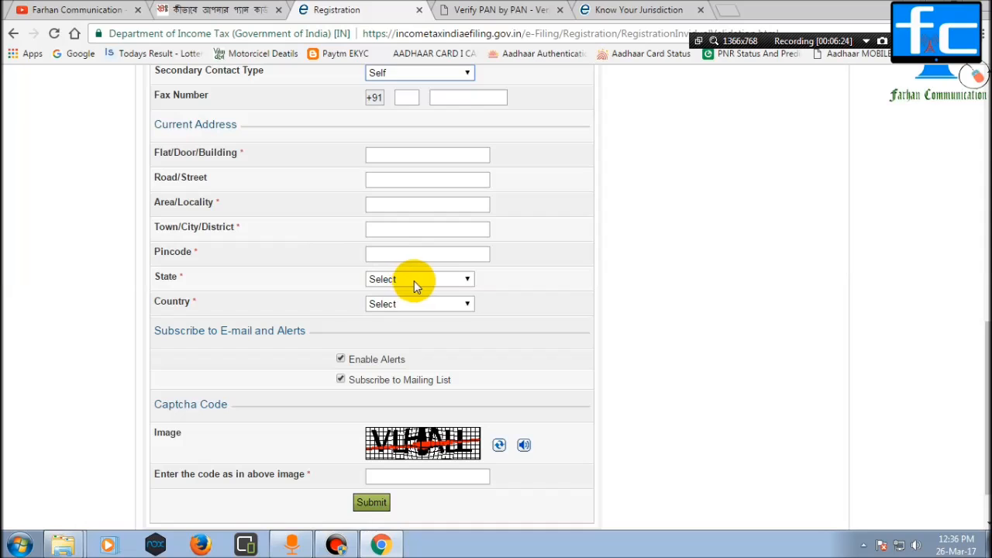
Choose WEST BENGAL as the address state, letting Country auto-fill as INDIA
left_click(452, 280)
scroll(454, 259, "down", 5)
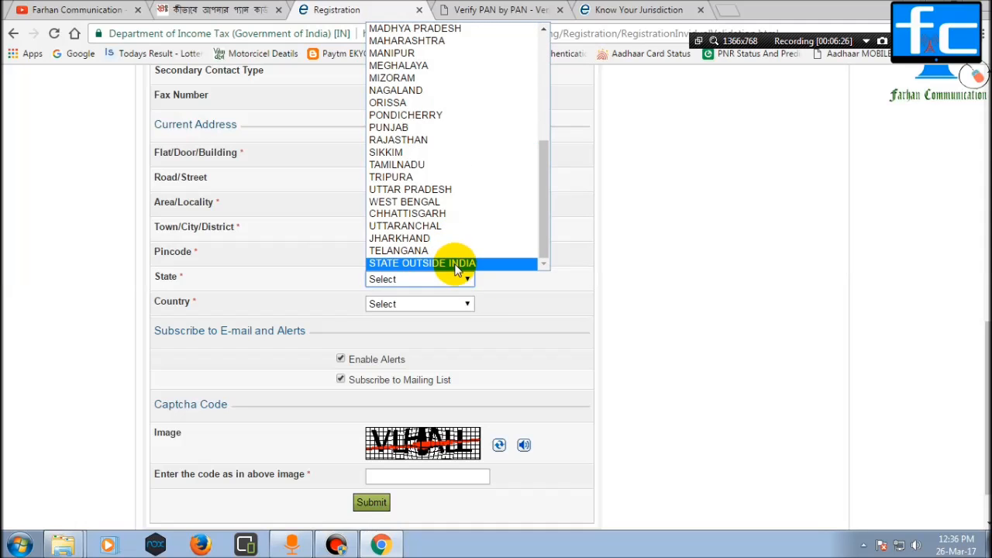
scroll(451, 260, "up", 5)
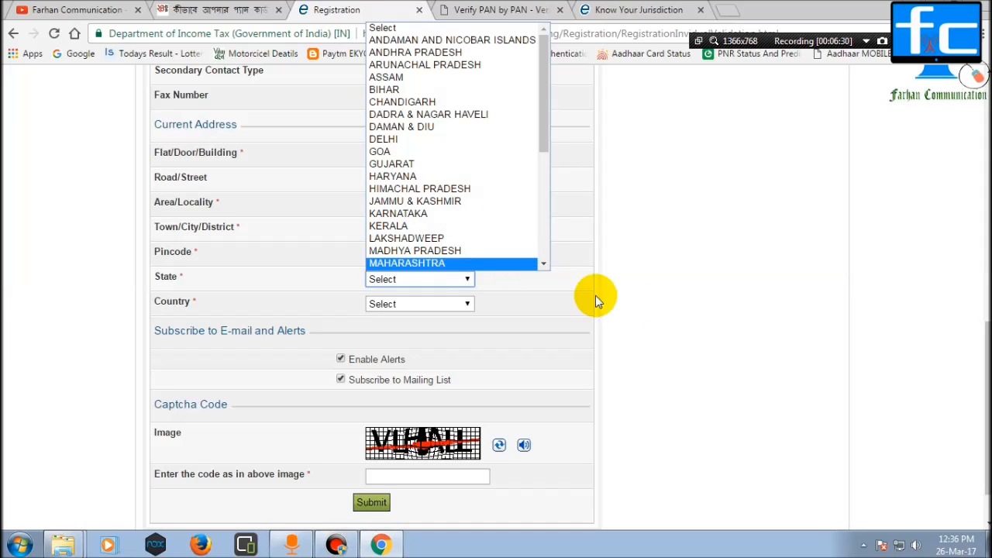
key("w")
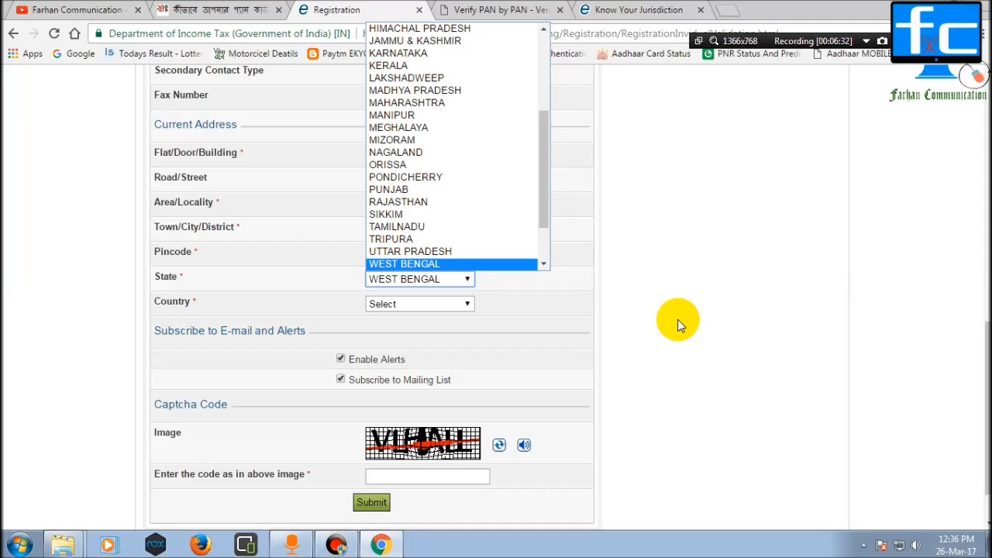
left_click(508, 265)
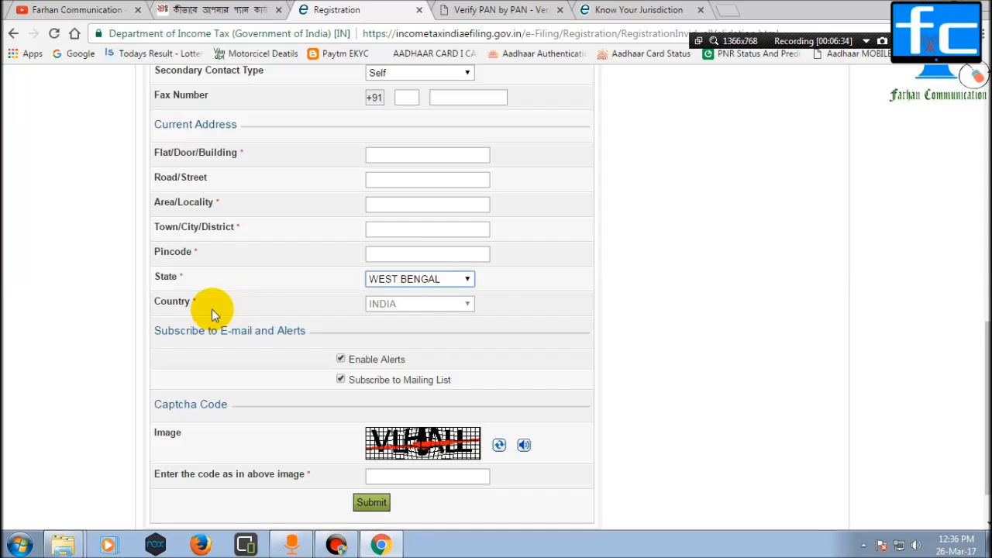
scroll(413, 304, "down", 2)
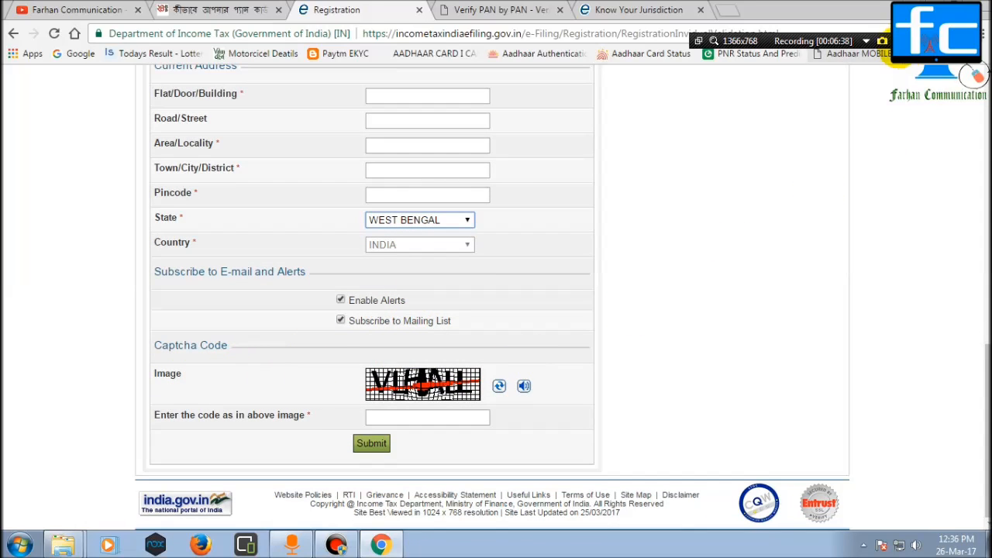
Mark up the captcha section near the bottom of the Step 2 form
left_click(897, 48)
mouse_move(316, 352)
left_mouse_down()
mouse_move(455, 399)
mouse_move(554, 411)
left_mouse_up()
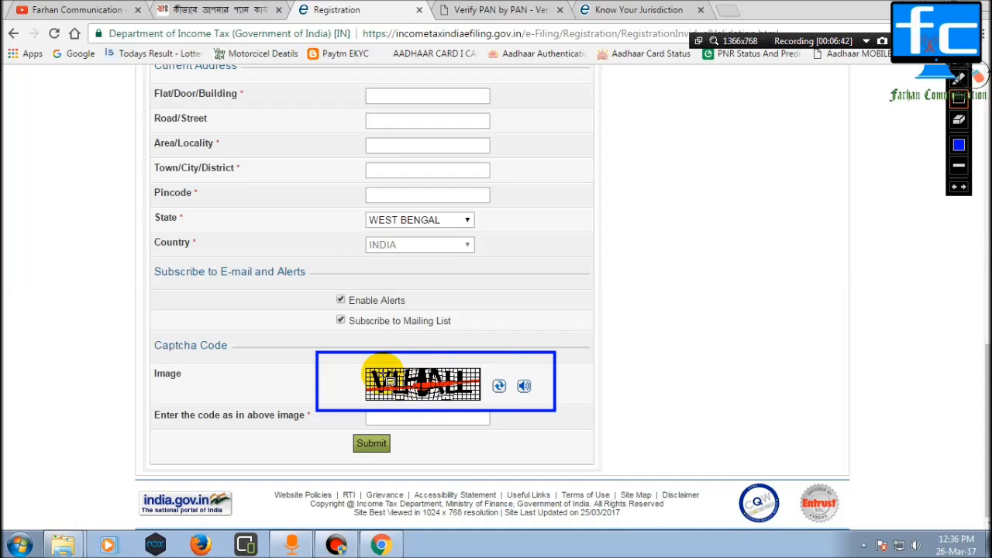
left_click_drag(486, 368, 508, 403)
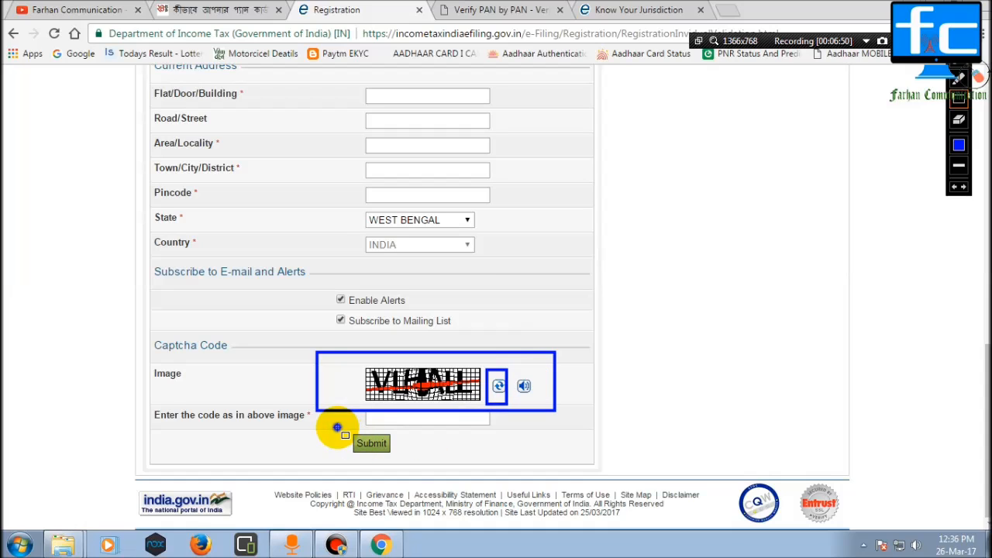
left_click_drag(336, 427, 409, 465)
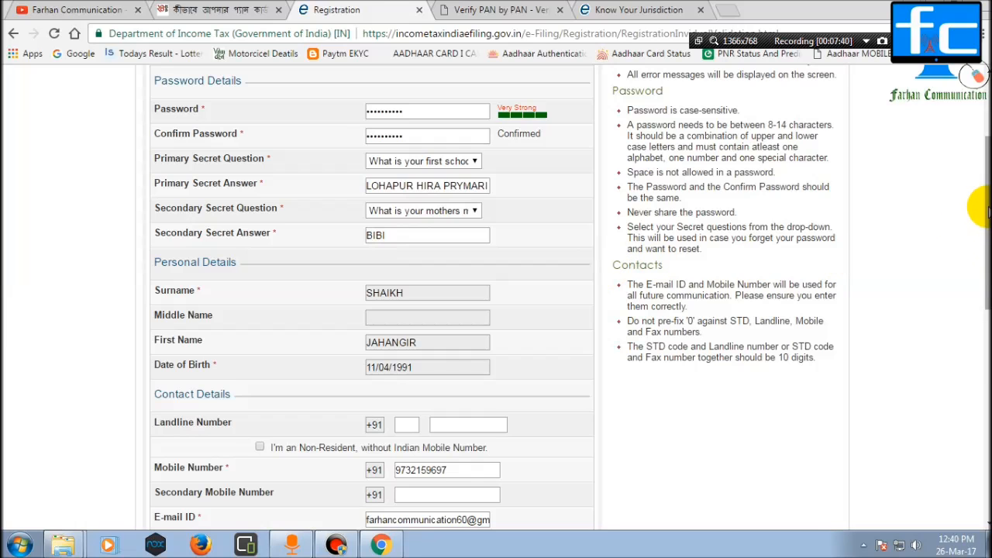
Submit the completed individual registration form from the bottom of the page
scroll(978, 207, "down", 3)
scroll(978, 208, "down", 2)
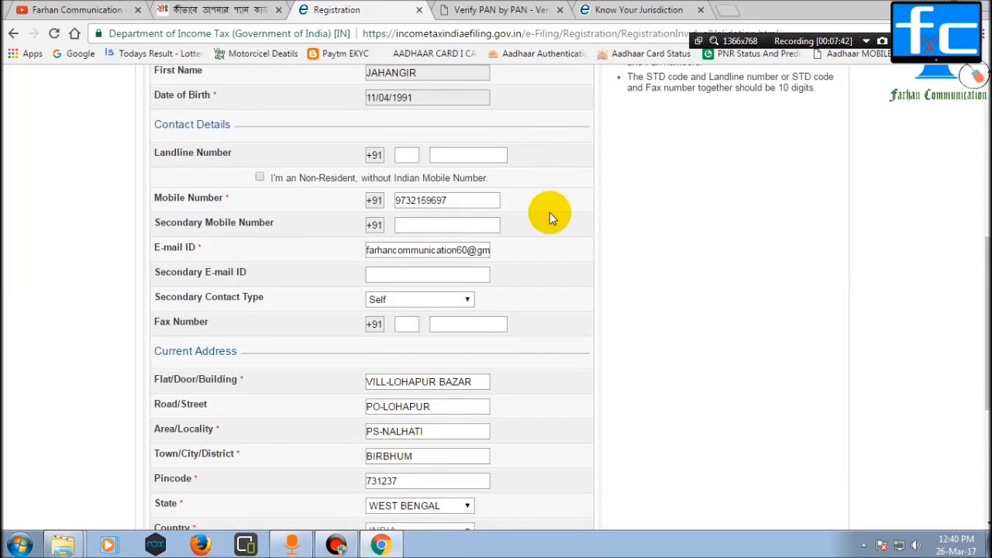
scroll(977, 293, "down", 3)
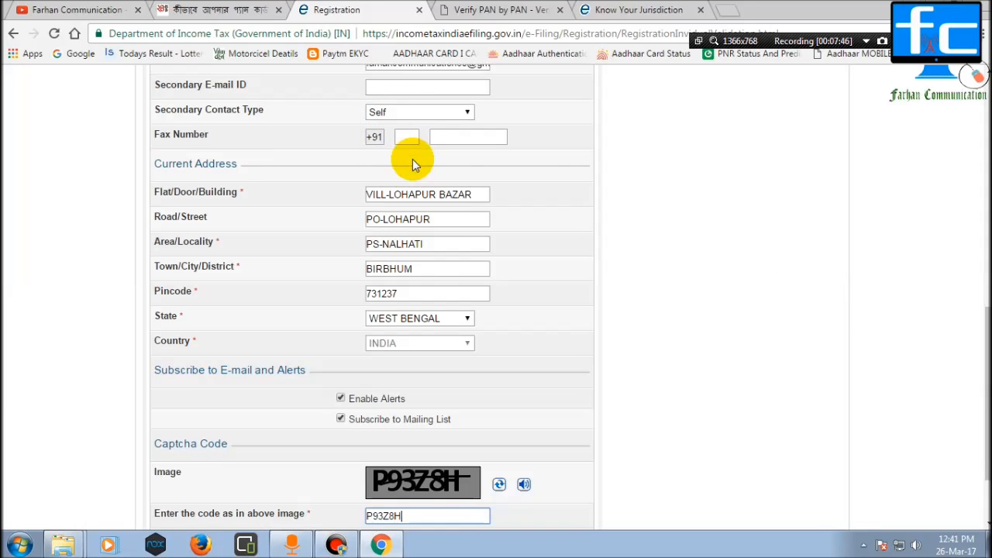
scroll(977, 326, "down", 2)
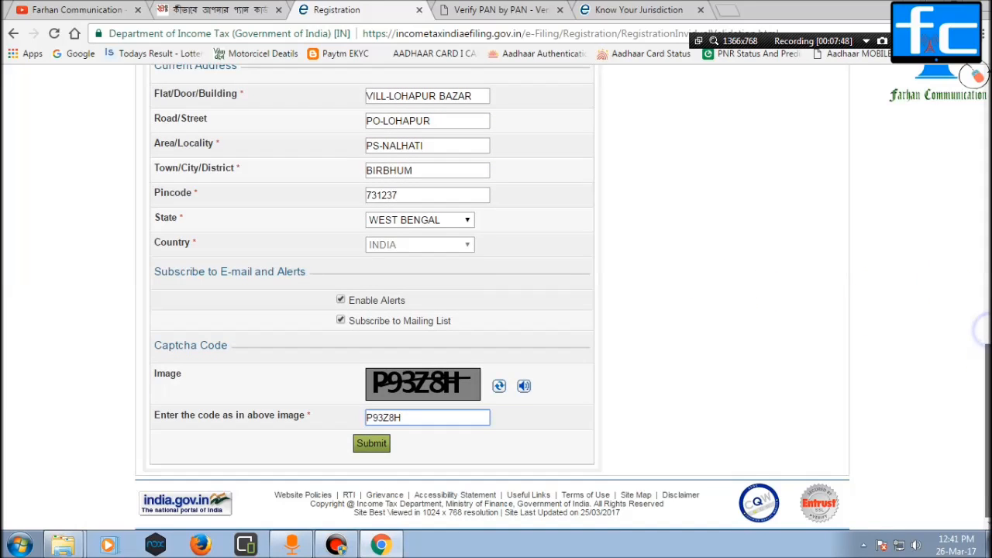
mouse_move(987, 422)
left_mouse_down()
mouse_move(987, 409)
mouse_move(987, 423)
left_mouse_up()
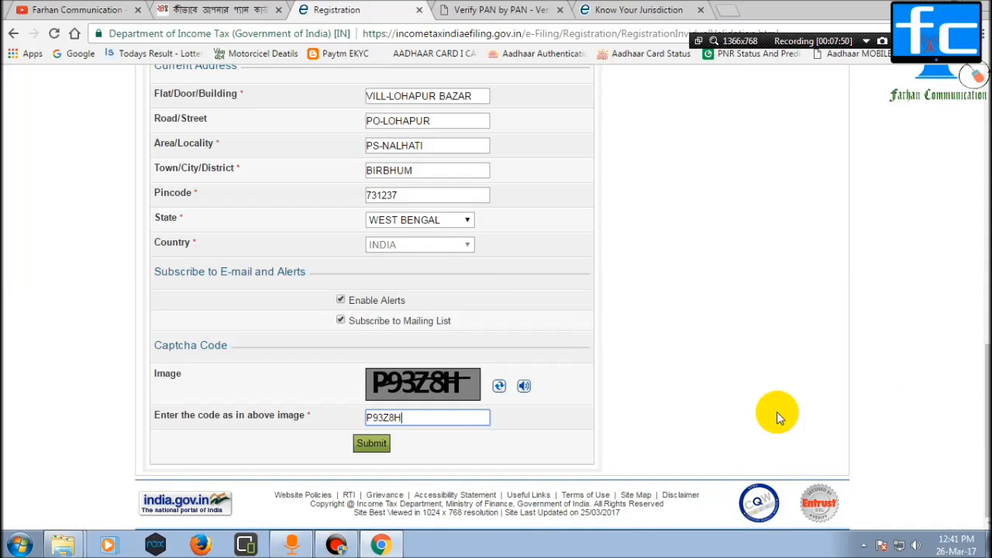
left_click(373, 446)
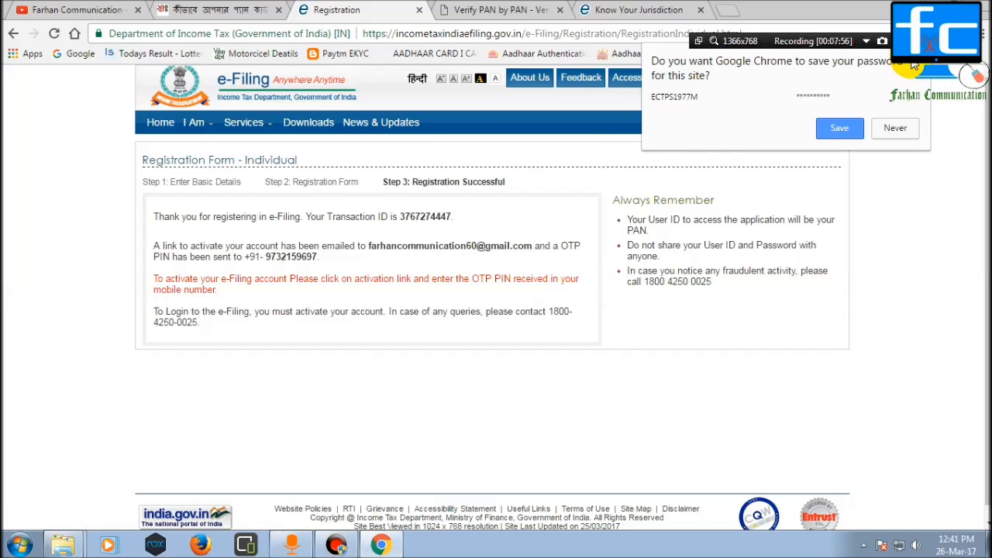
Decline saving the password and open a print preview of the confirmation page
left_click(912, 207)
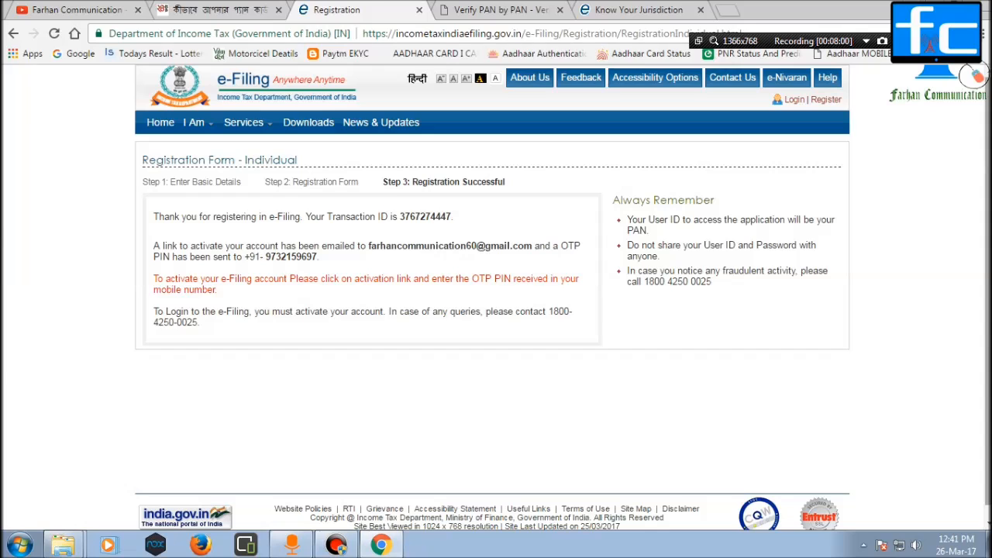
key("ctrl+shift+n")
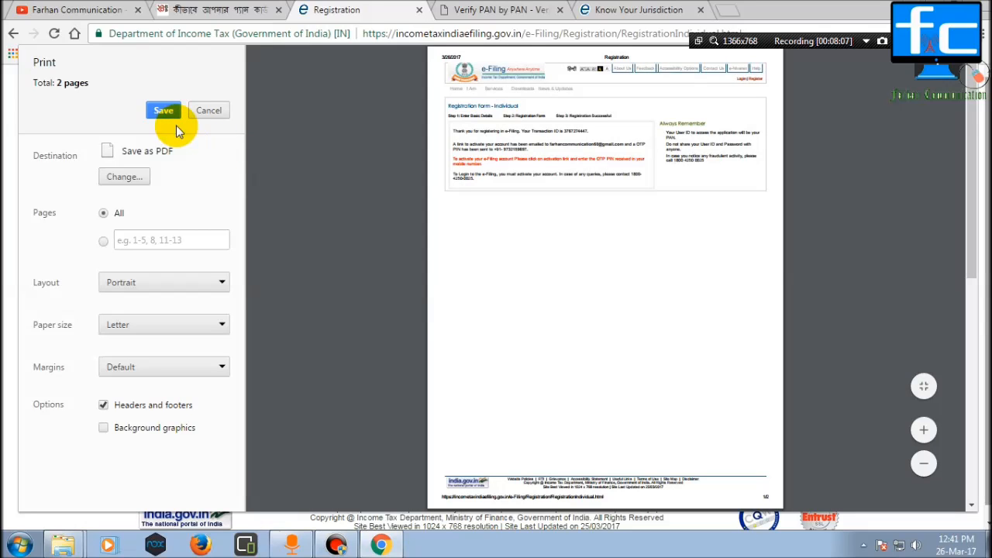
Save the registration confirmation page as a PDF named Registration on the Desktop
left_click(163, 111)
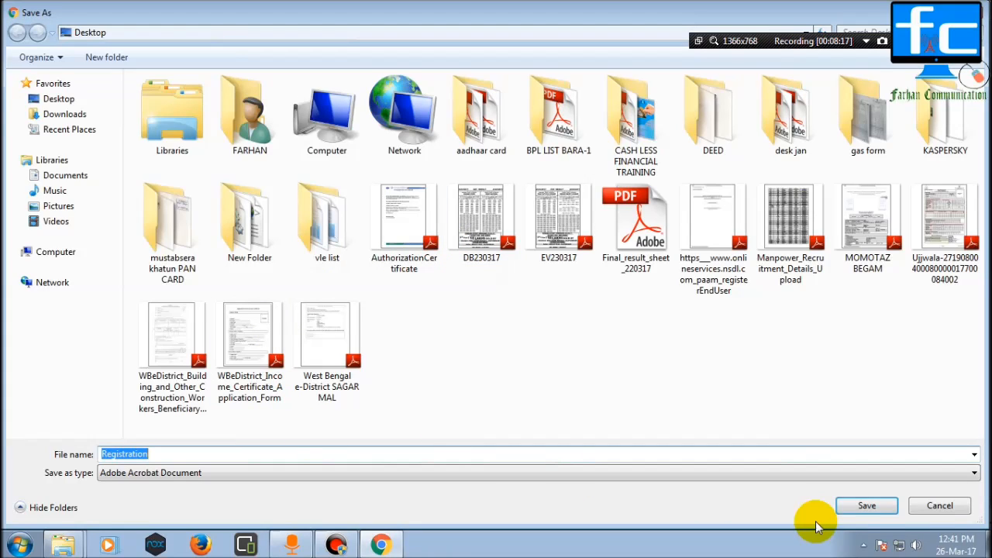
left_click(861, 509)
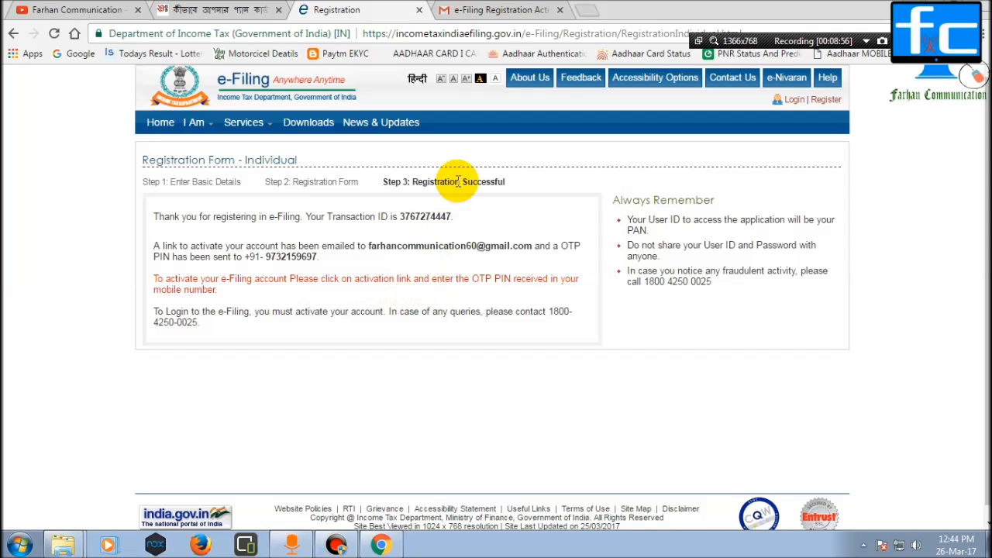
Open the activation link from the e-Filing Registration Activation Link email in Gmail
left_click(490, 9)
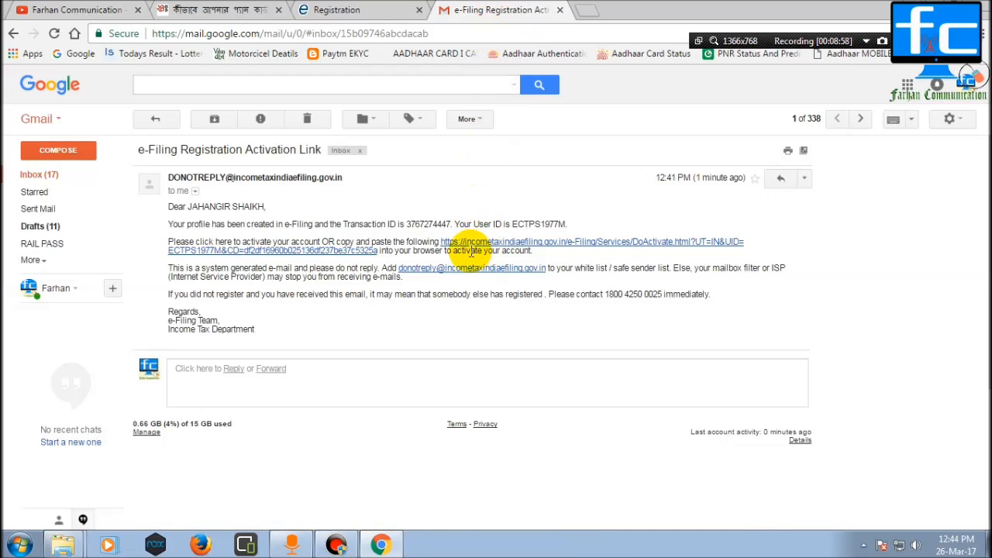
left_click(570, 244)
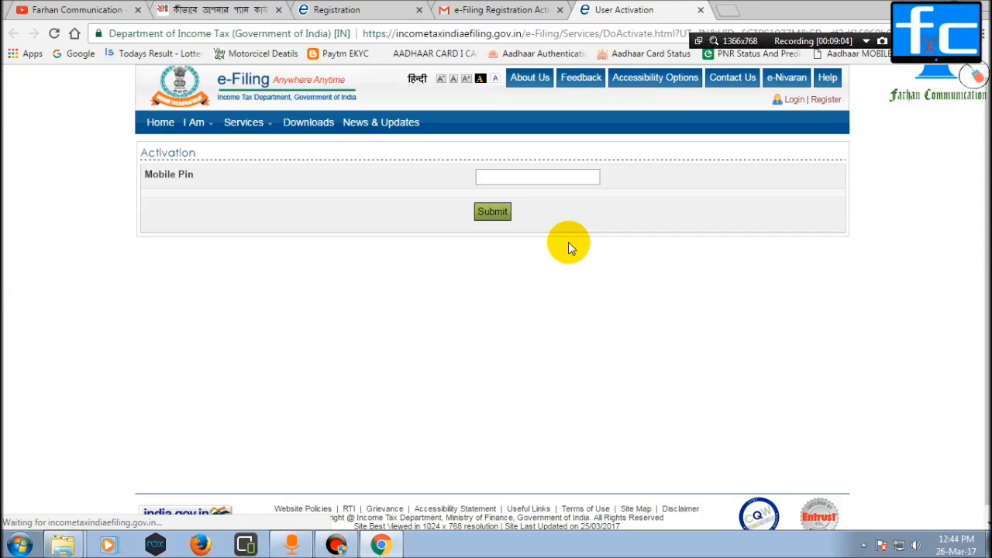
Enter the mobile PIN received by SMS and submit it to activate the User ID
left_click(492, 182)
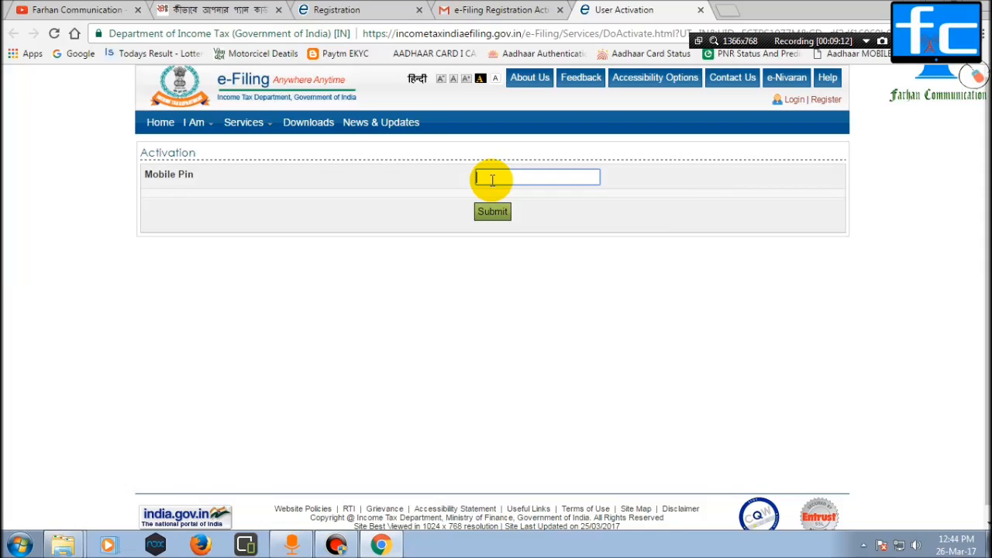
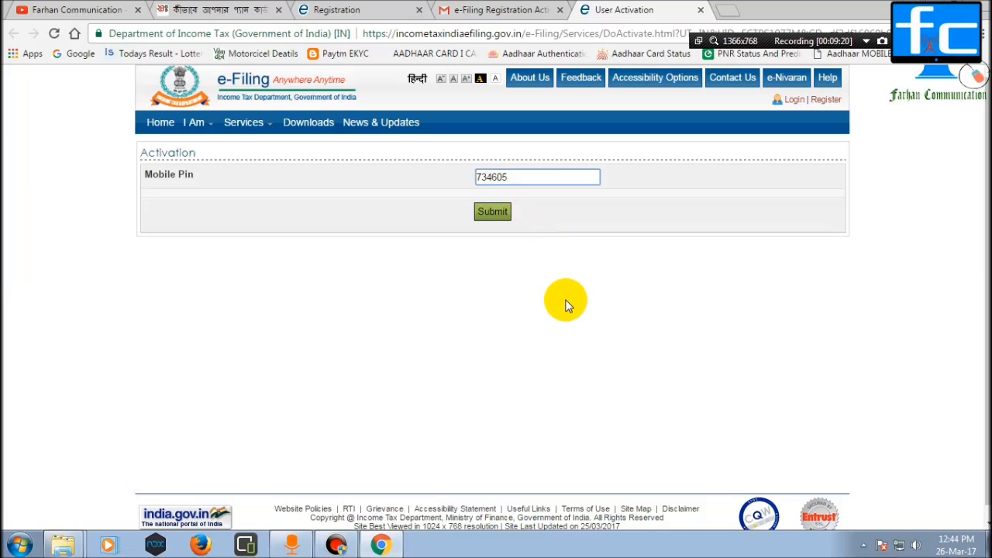
left_click(484, 216)
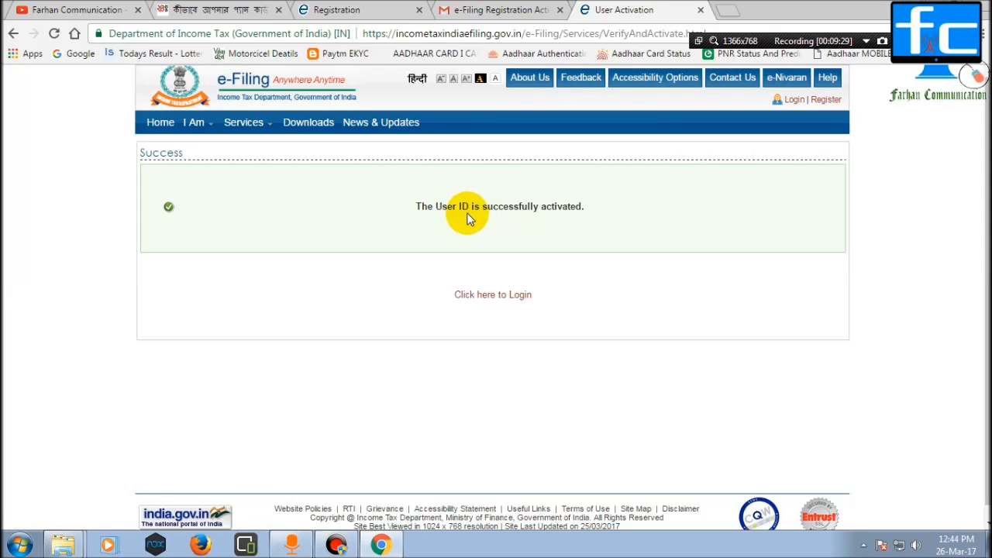
Go to the e-Filing login page and begin entering the User ID
left_click(493, 295)
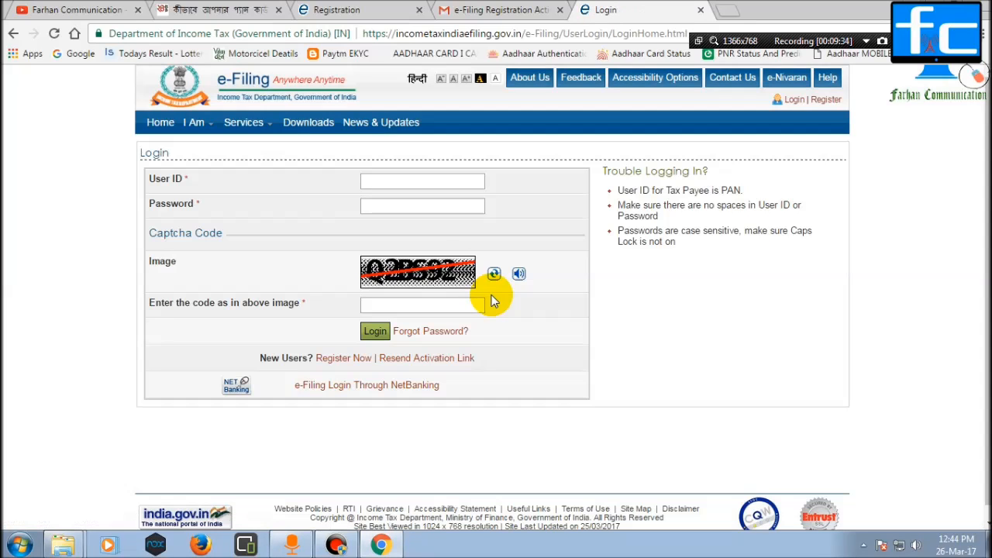
left_click(381, 180)
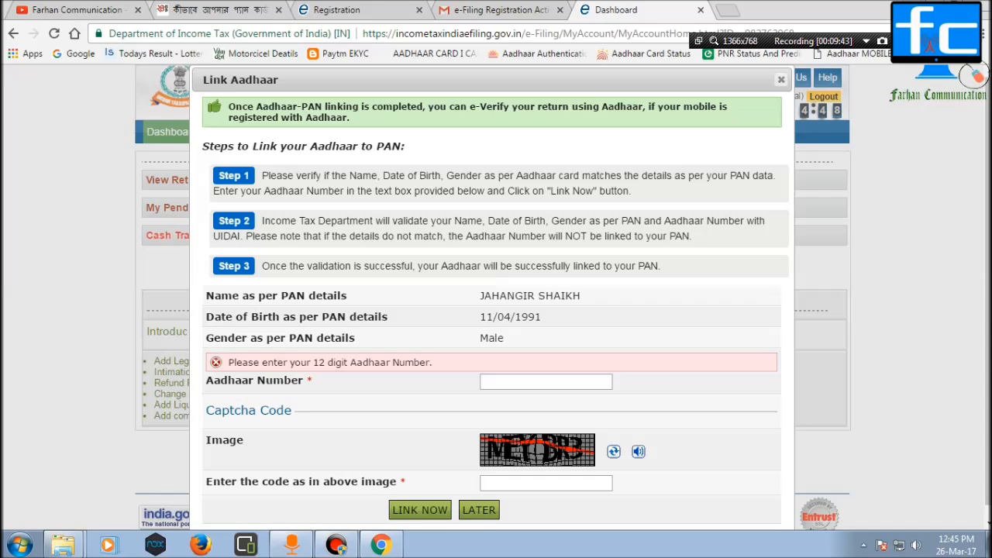
Dismiss the Link Aadhaar pop-up to reveal the dashboard's returns and pending actions
left_click_drag(988, 144, 989, 178)
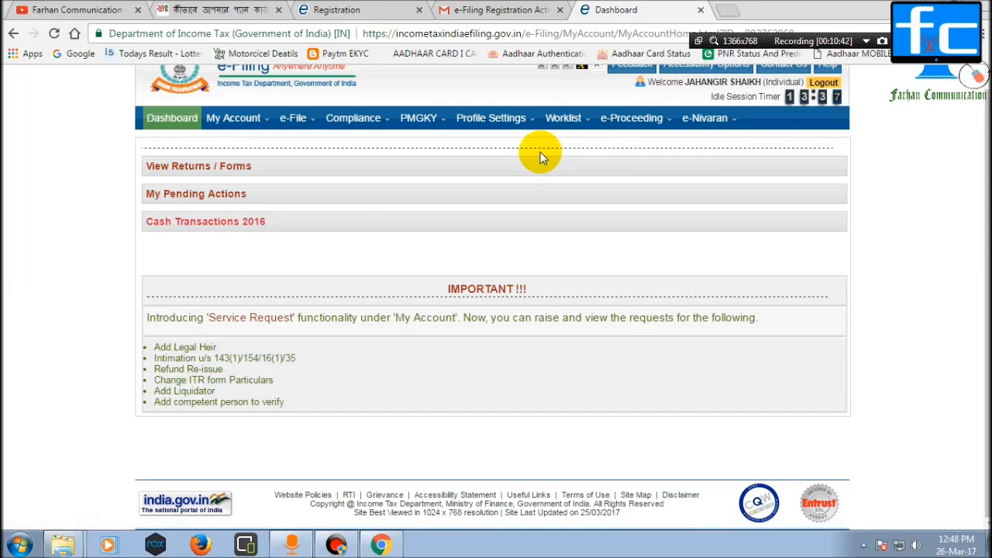
Open Link Aadhaar under Profile Settings, select the Aadhaar Number field, then go to the YouTube tab
mouse_move(532, 129)
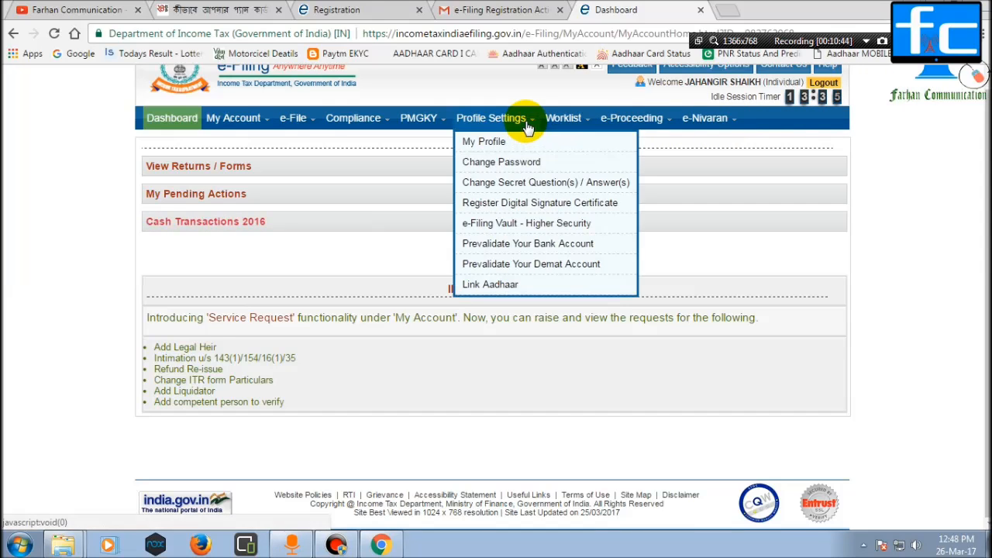
left_click(490, 286)
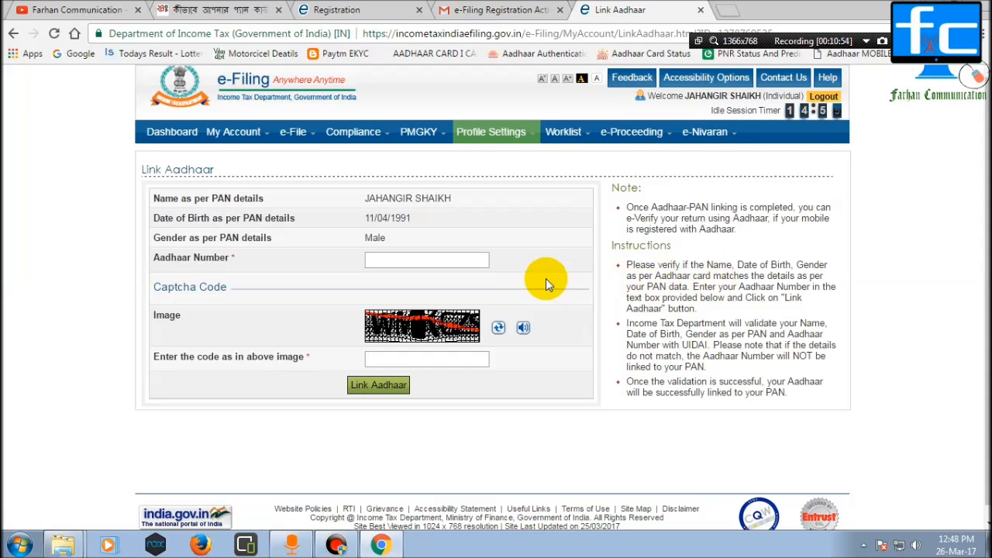
left_click(375, 261)
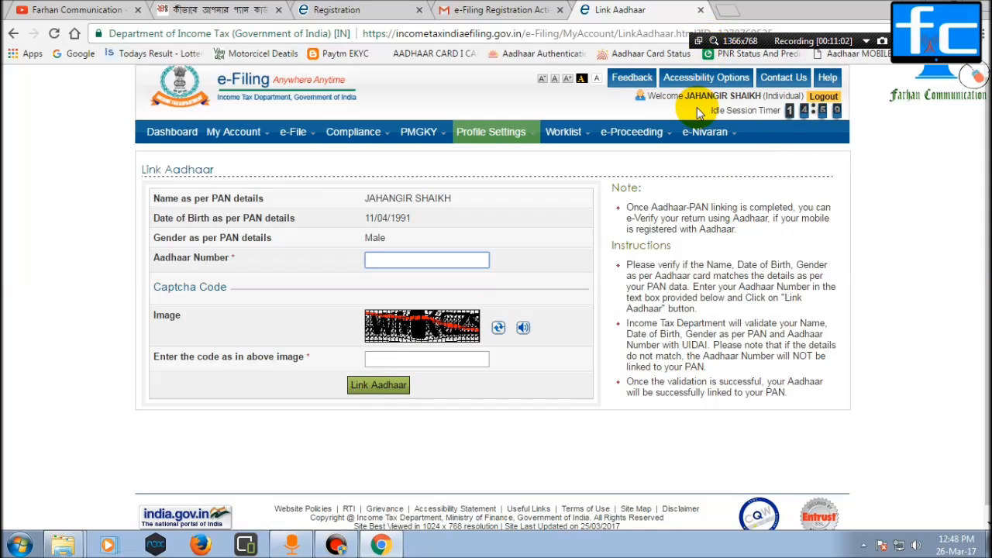
left_click(78, 9)
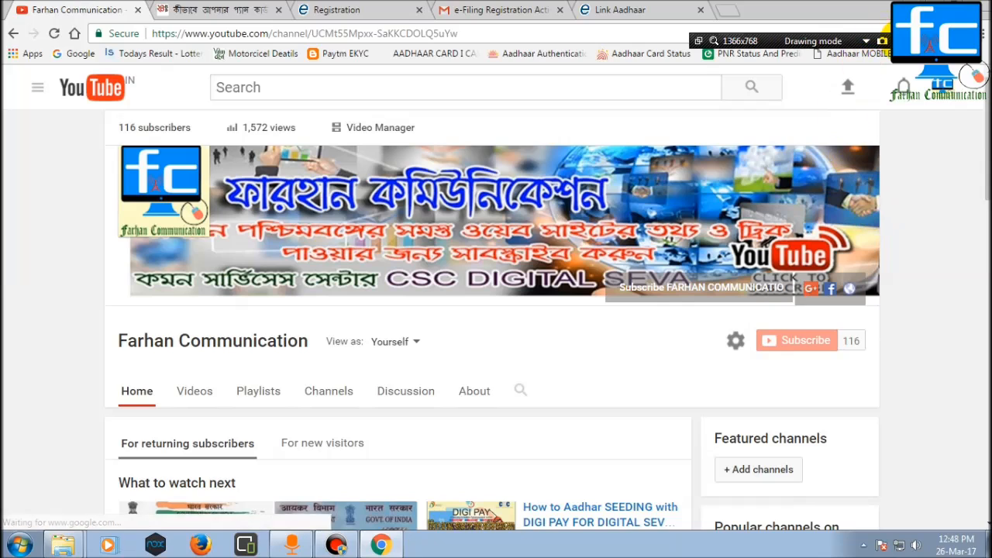
left_click(884, 41)
left_click_drag(705, 315, 907, 379)
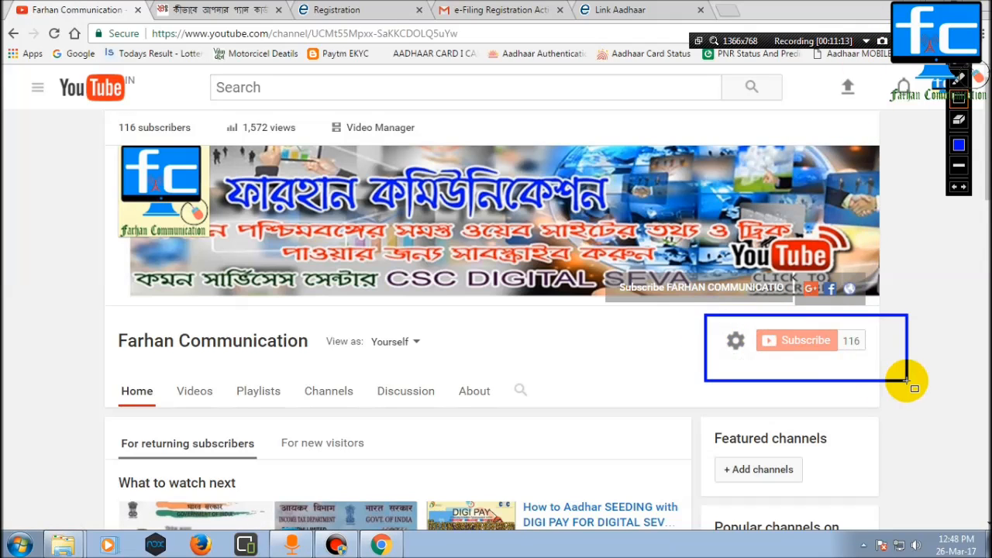
left_click_drag(708, 318, 905, 379)
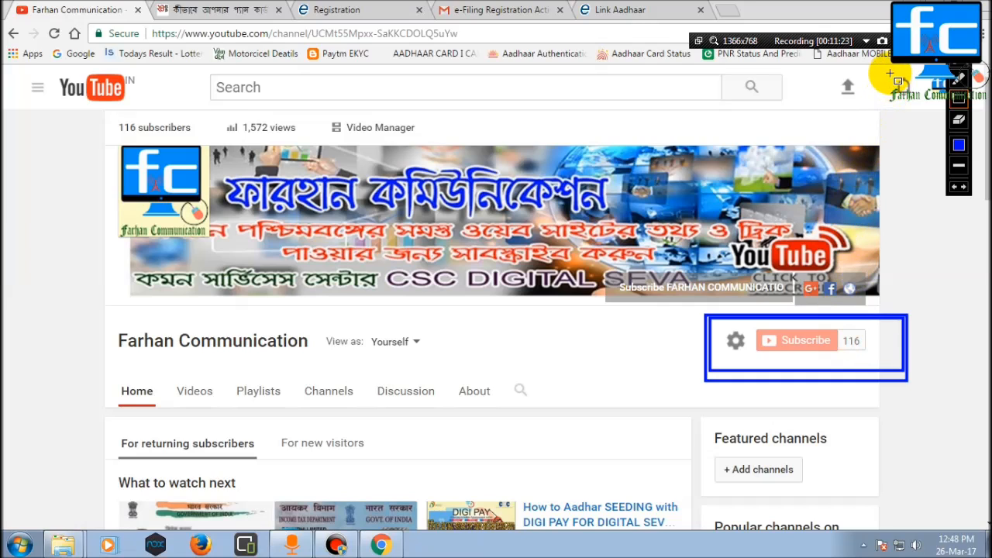
left_click_drag(890, 69, 920, 117)
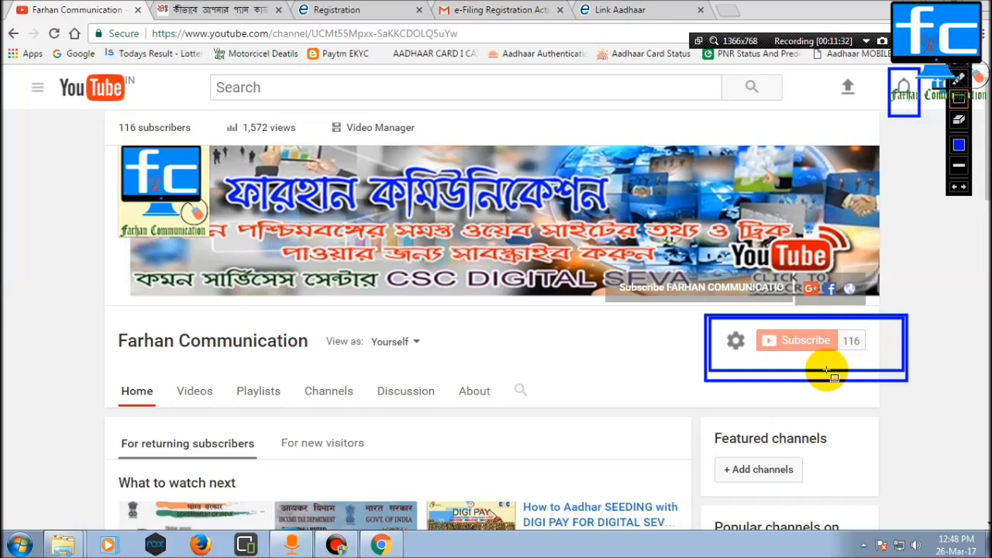
left_click_drag(684, 307, 935, 393)
left_click_drag(647, 306, 954, 414)
left_click_drag(617, 299, 976, 428)
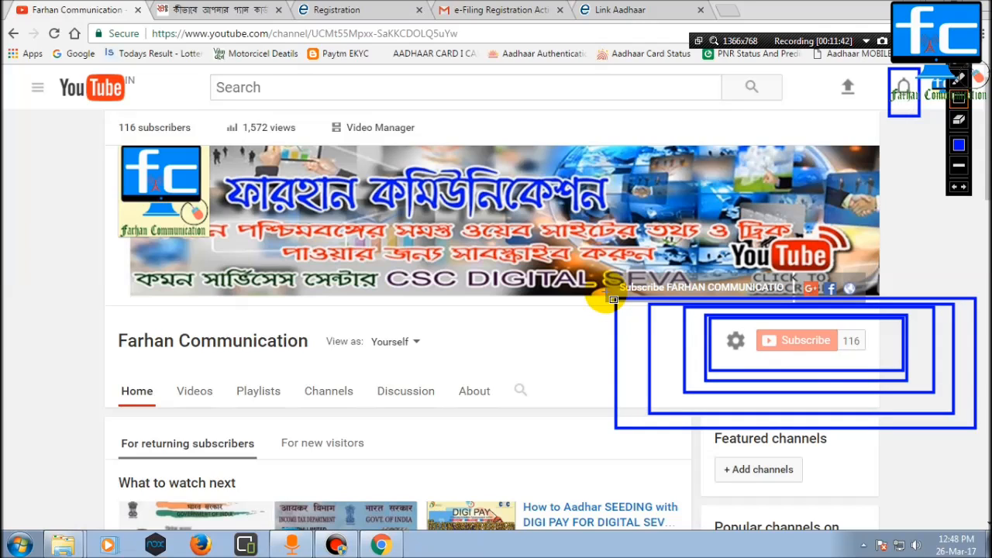
mouse_move(593, 291)
left_mouse_down()
mouse_move(978, 433)
mouse_move(975, 446)
mouse_move(989, 442)
left_mouse_up()
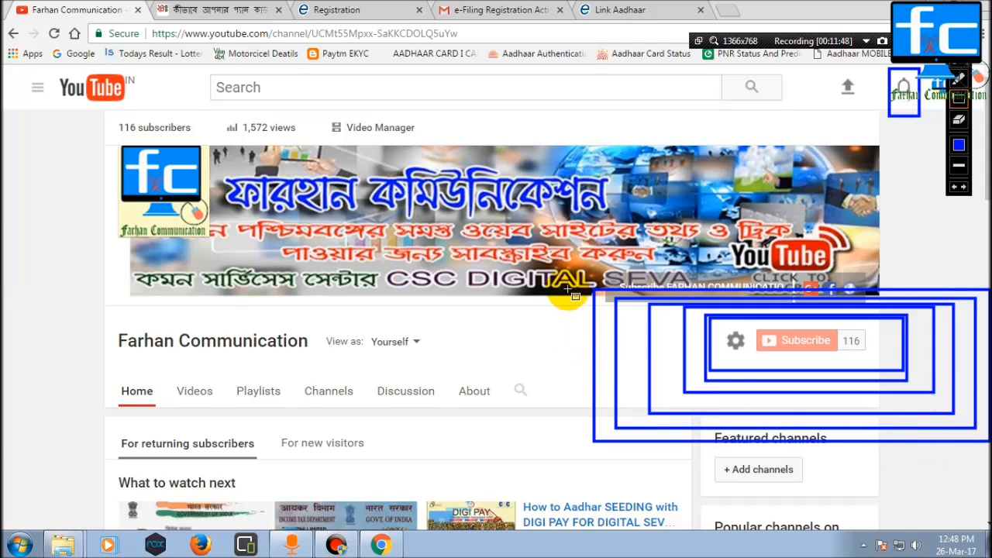
mouse_move(572, 278)
left_mouse_down()
mouse_move(974, 399)
mouse_move(991, 457)
left_mouse_up()
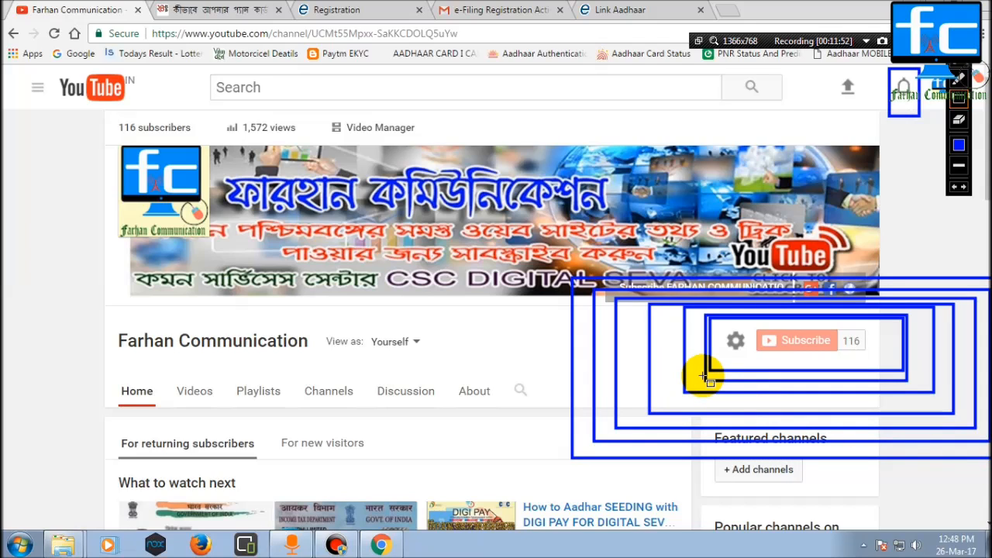